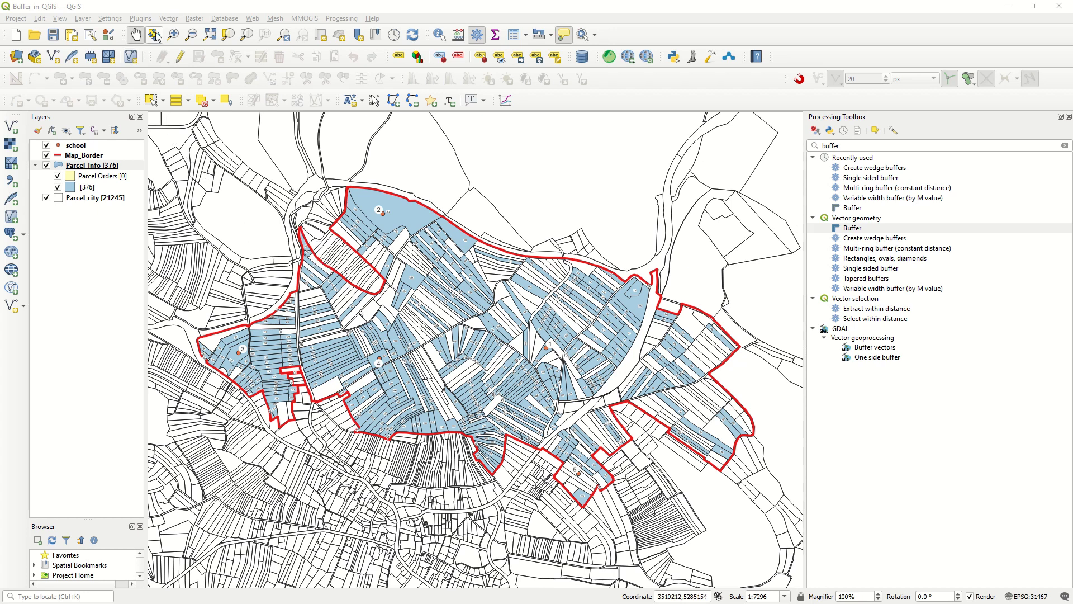
Step: Open the Buffer geoprocessing tool and choose the school layer as input, keeping the distance unit in meters
{"action": "left_click", "coordinate": [167, 18]}
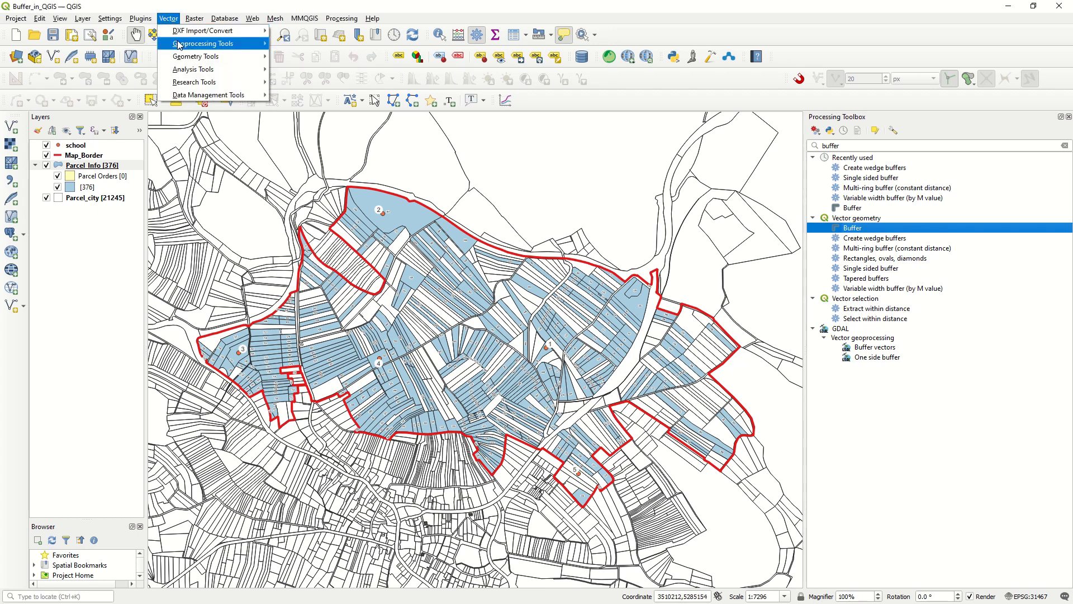
{"action": "mouse_move", "coordinate": [180, 45]}
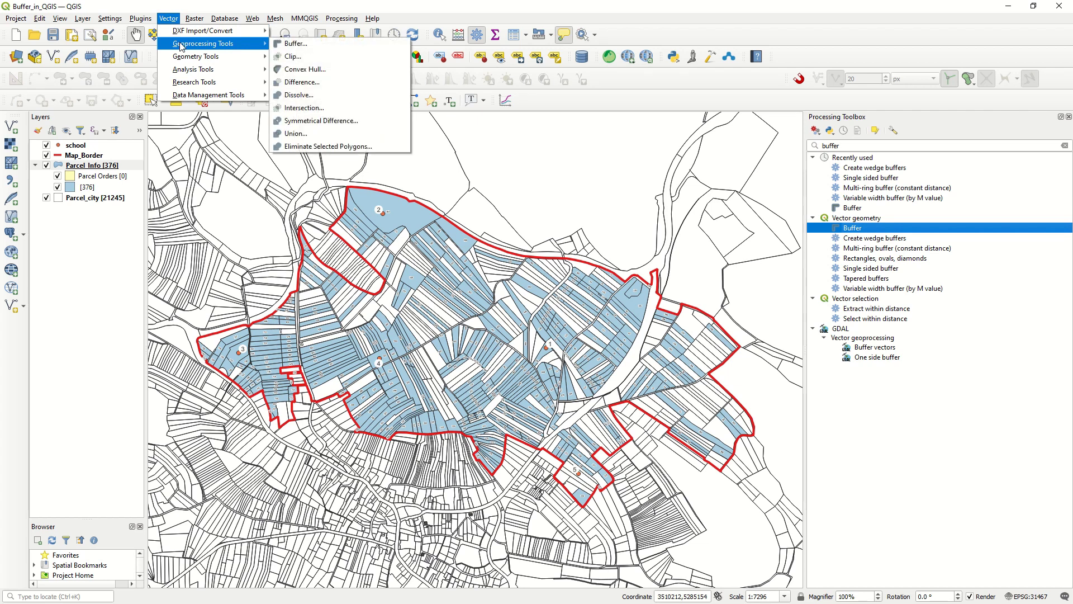
{"action": "left_click", "coordinate": [317, 45]}
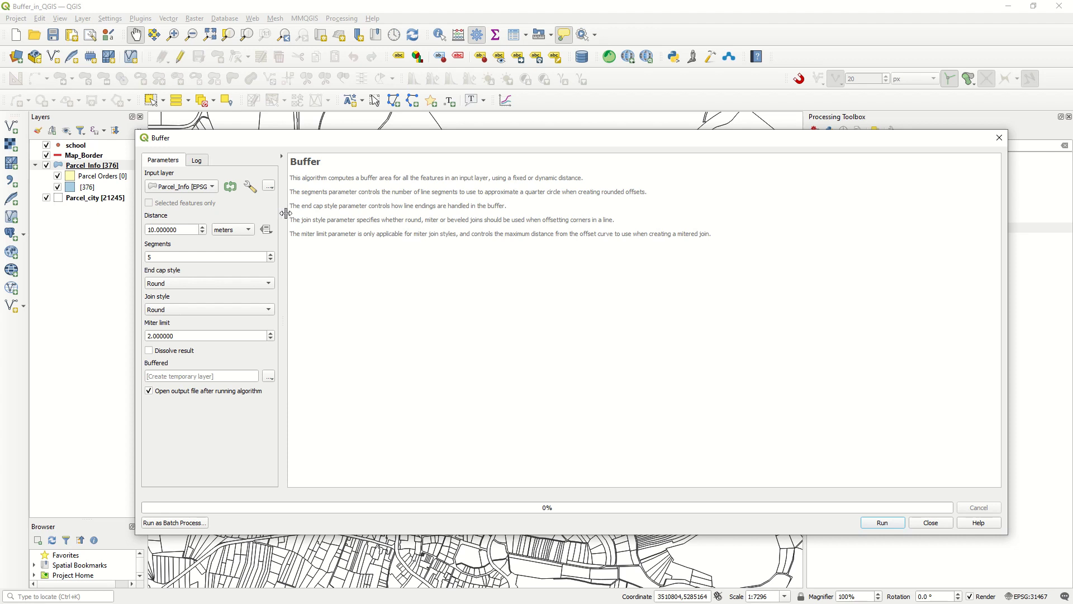
{"action": "left_click_drag", "start_coordinate": [286, 214], "coordinate": [448, 214]}
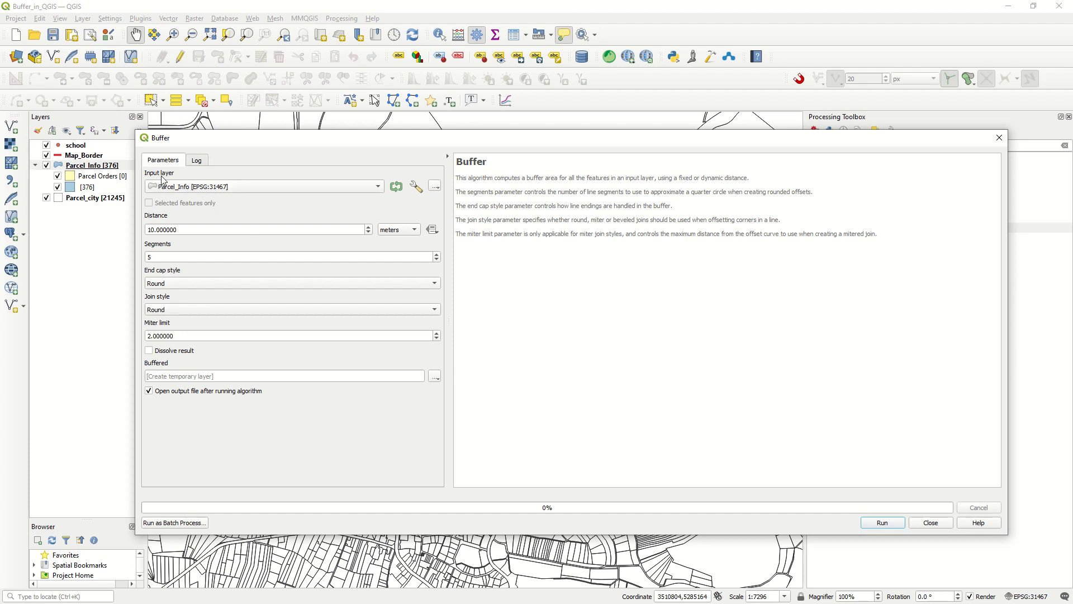
{"action": "left_click", "coordinate": [208, 193]}
{"action": "left_click", "coordinate": [218, 198]}
{"action": "left_click", "coordinate": [407, 237]}
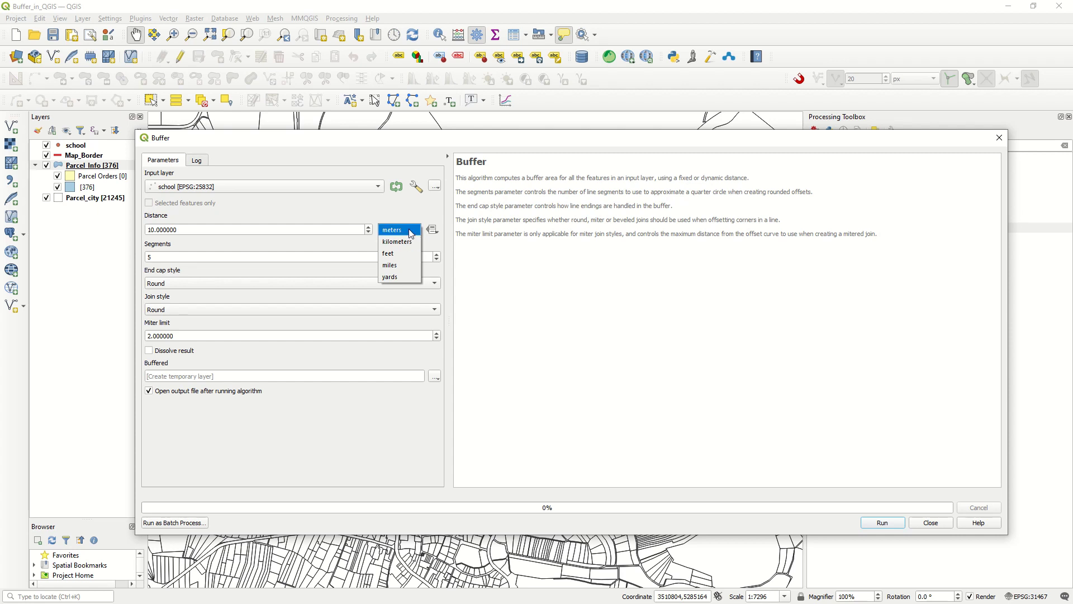
{"action": "left_click", "coordinate": [360, 214]}
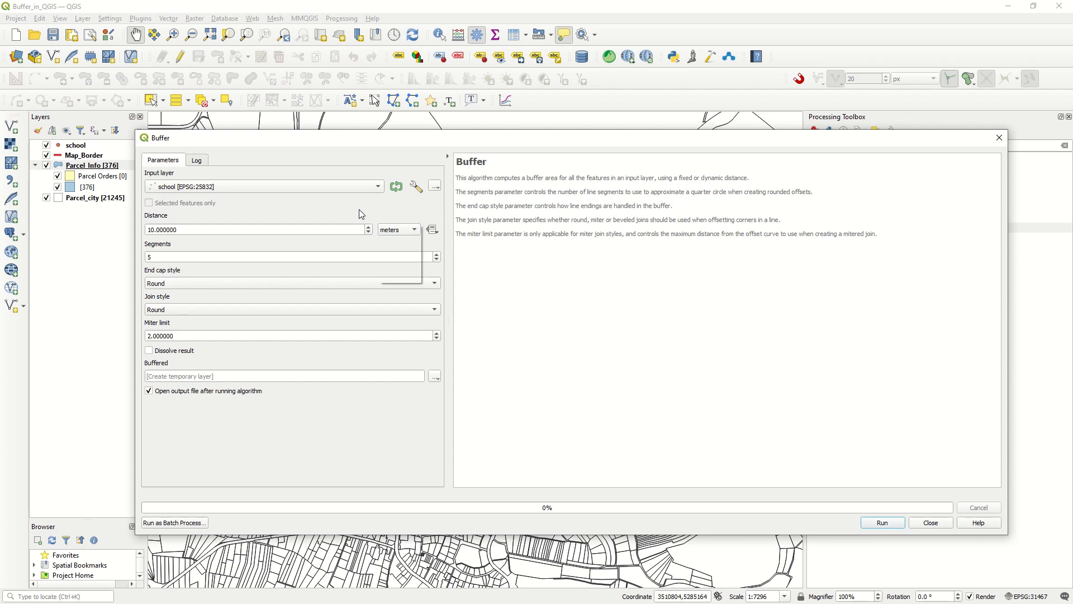
Step: Buffer the school points by 100 meters with 20 segments and a round end cap, output as a temporary layer
{"action": "double_click", "coordinate": [195, 229]}
{"action": "type", "text": "100"}
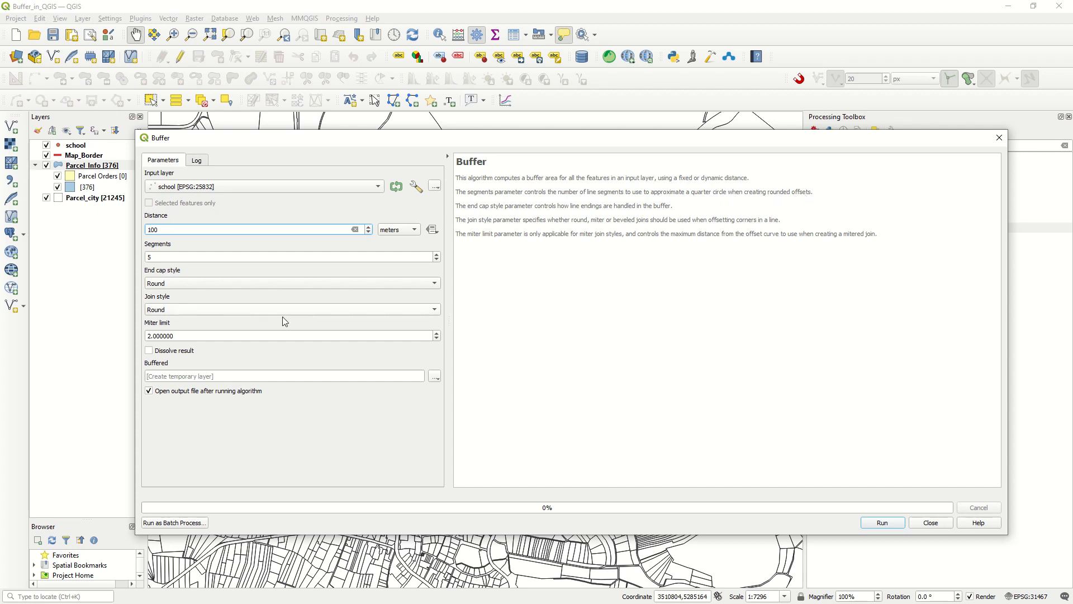
{"action": "left_click", "coordinate": [169, 255]}
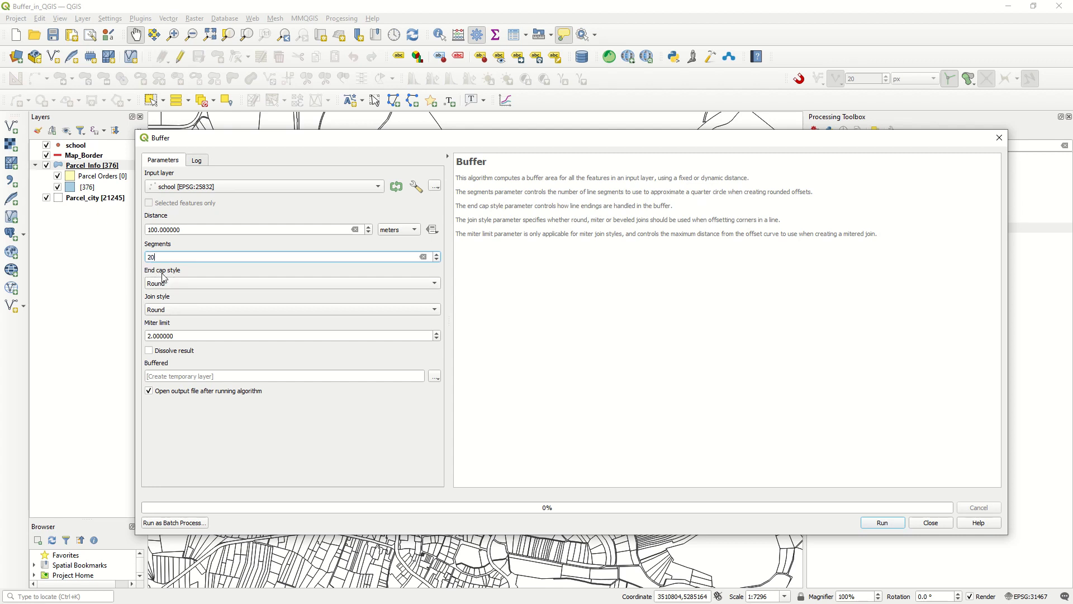
{"action": "left_click", "coordinate": [177, 284]}
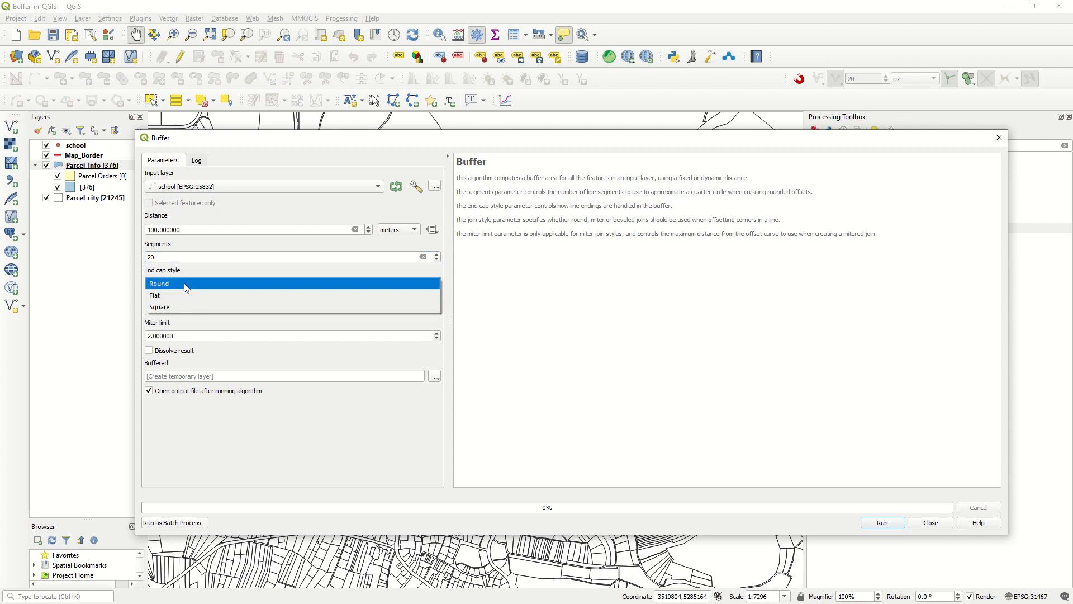
{"action": "left_click", "coordinate": [187, 284]}
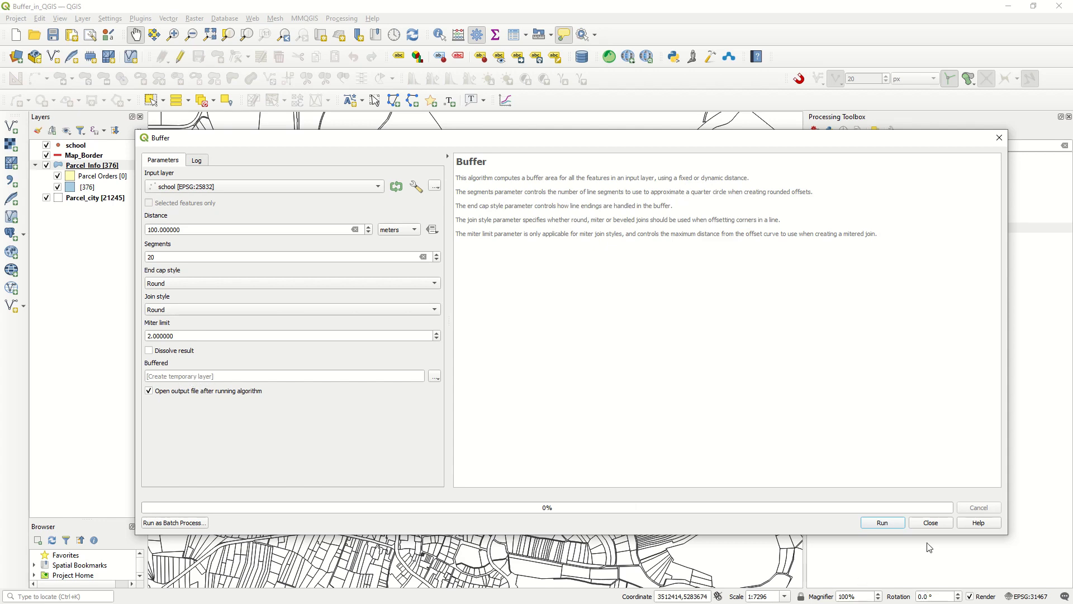
{"action": "left_click", "coordinate": [893, 524]}
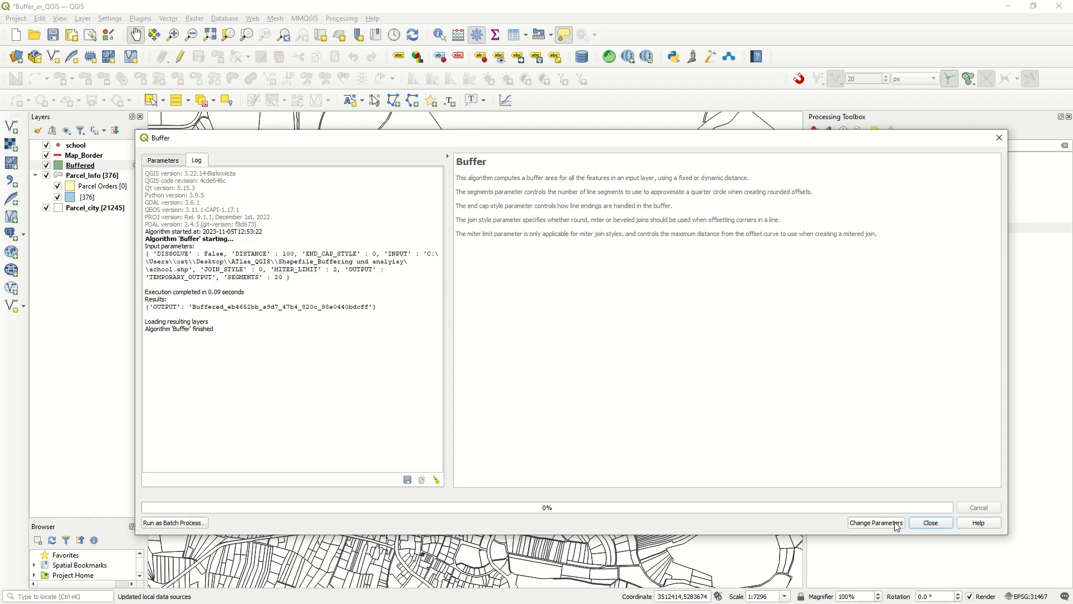
{"action": "left_click", "coordinate": [999, 138]}
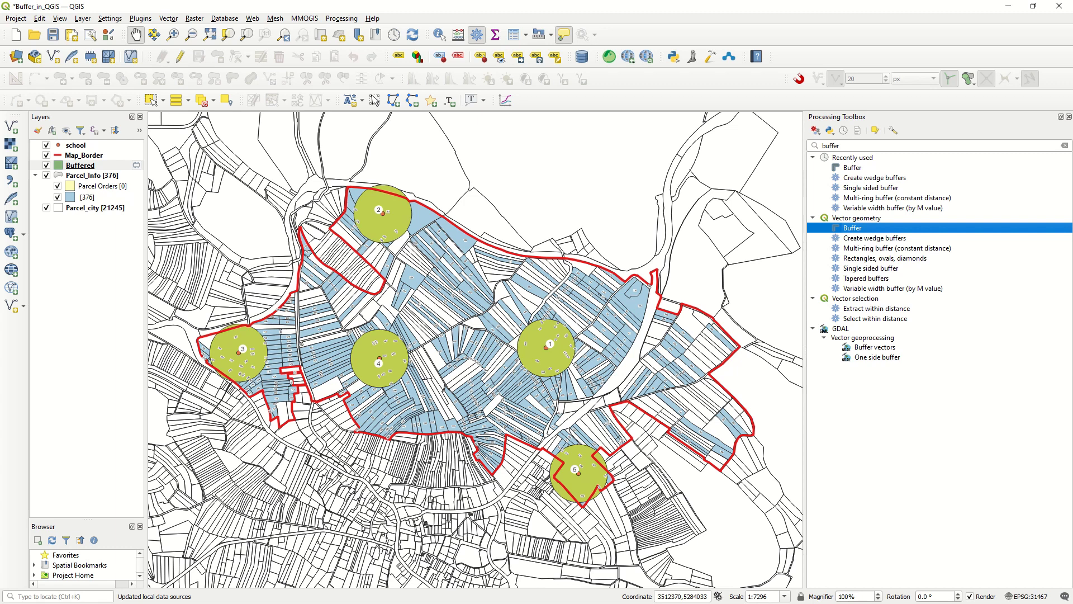
{"action": "key", "text": "Return"}
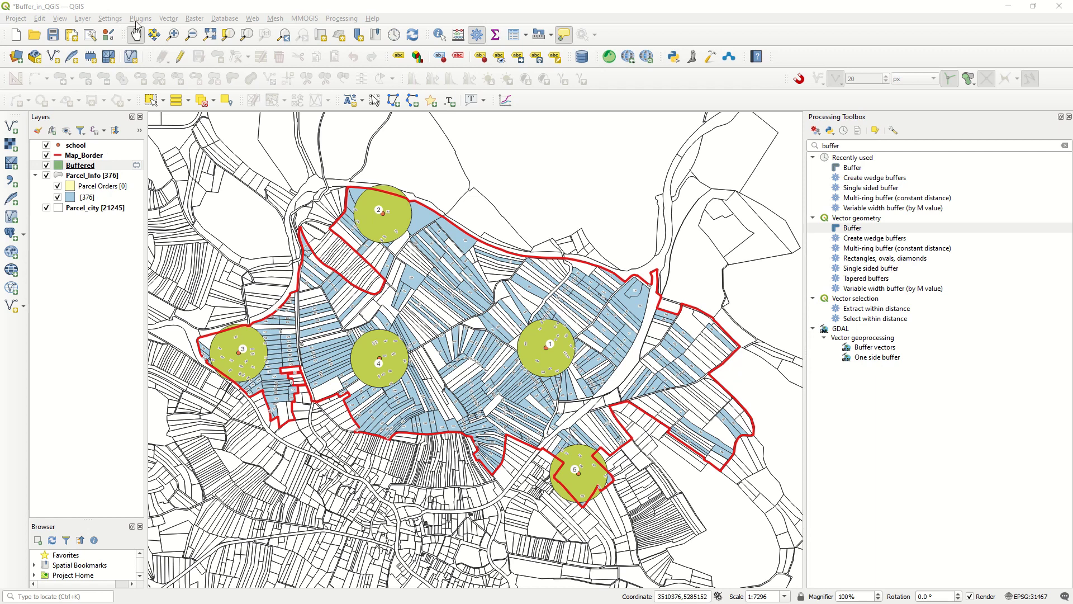
Step: Start another vector Buffer operation with the Map_Border layer as input
{"action": "left_click", "coordinate": [173, 23]}
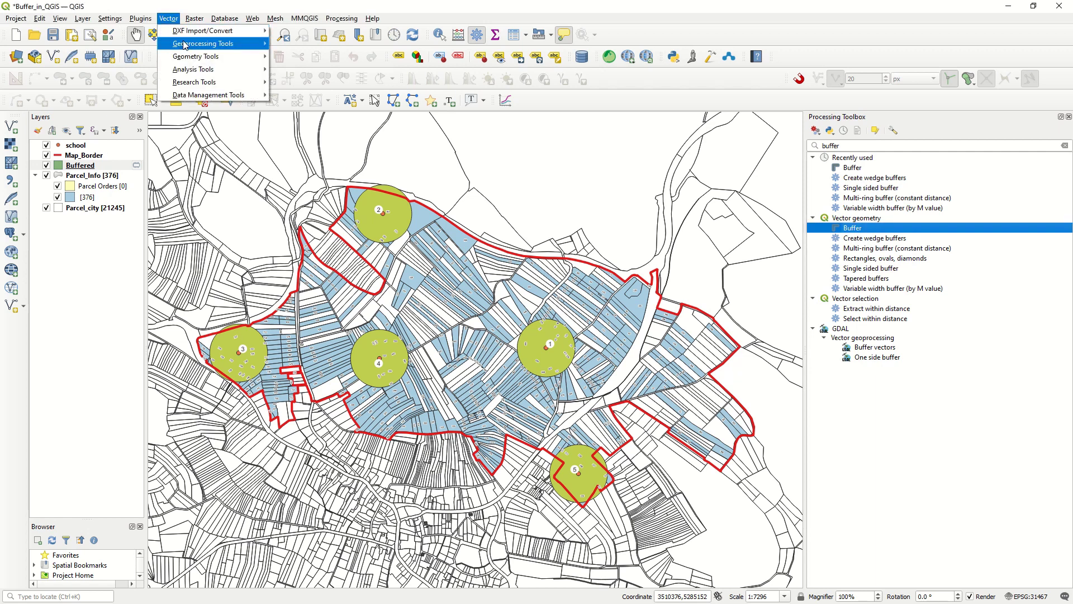
{"action": "mouse_move", "coordinate": [196, 44]}
{"action": "left_click", "coordinate": [301, 45]}
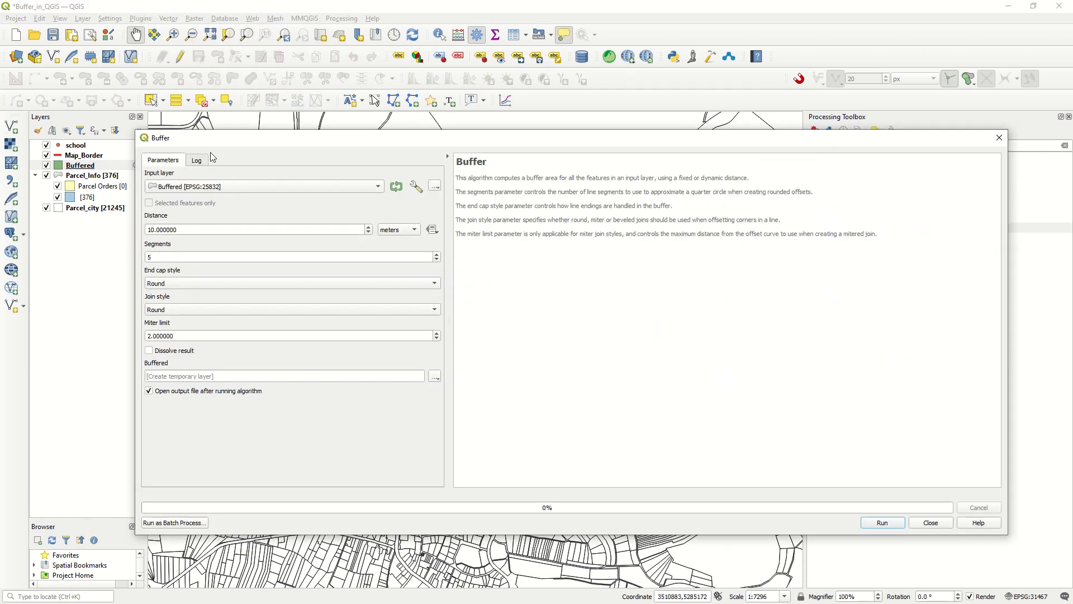
{"action": "left_click", "coordinate": [221, 188]}
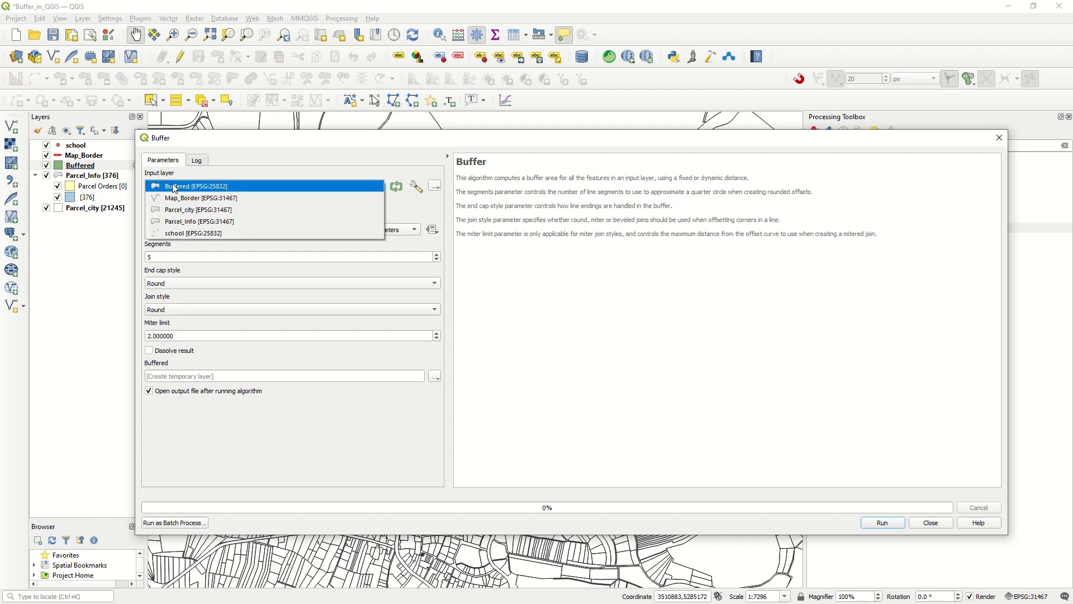
{"action": "left_click", "coordinate": [218, 200]}
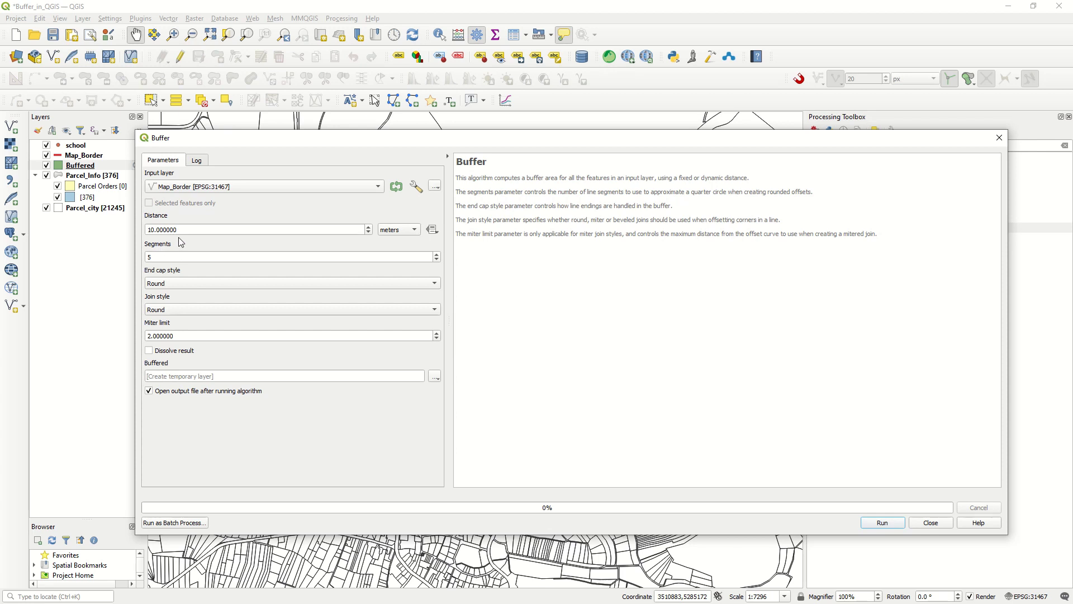
Step: Buffer the map border line by 50 meters with 20 segments and close the tool
{"action": "left_click_drag", "start_coordinate": [187, 229], "coordinate": [119, 232]}
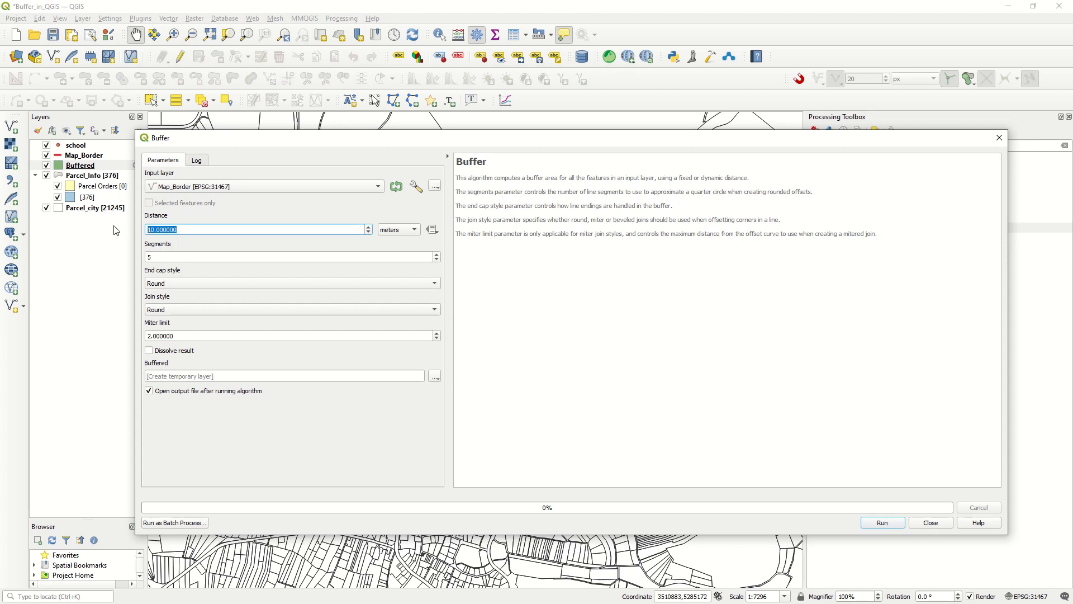
{"action": "type", "text": "50"}
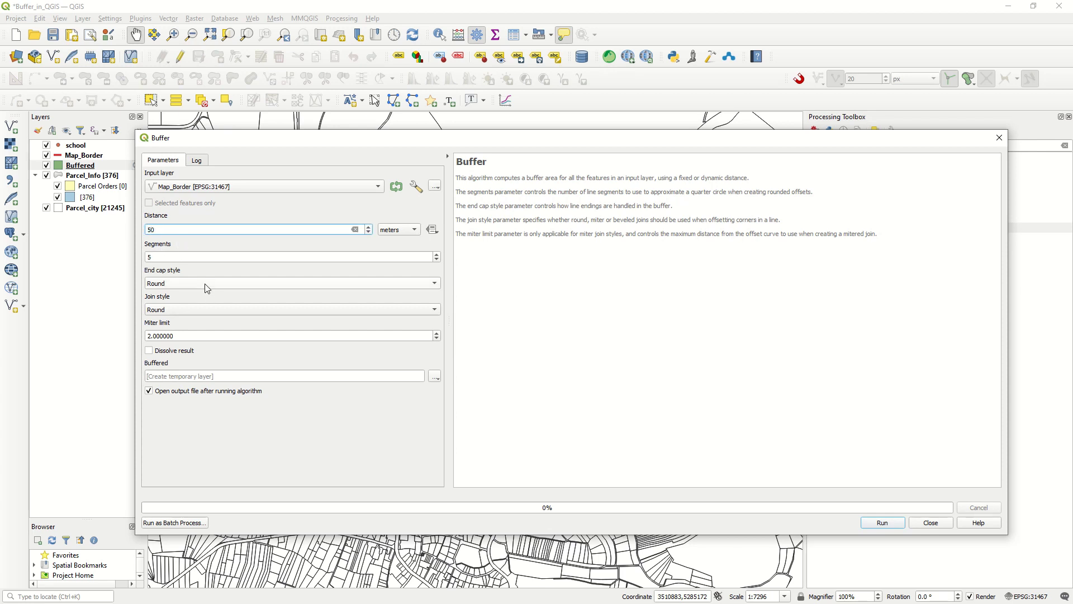
{"action": "key", "text": "Tab"}
{"action": "type", "text": "2"}
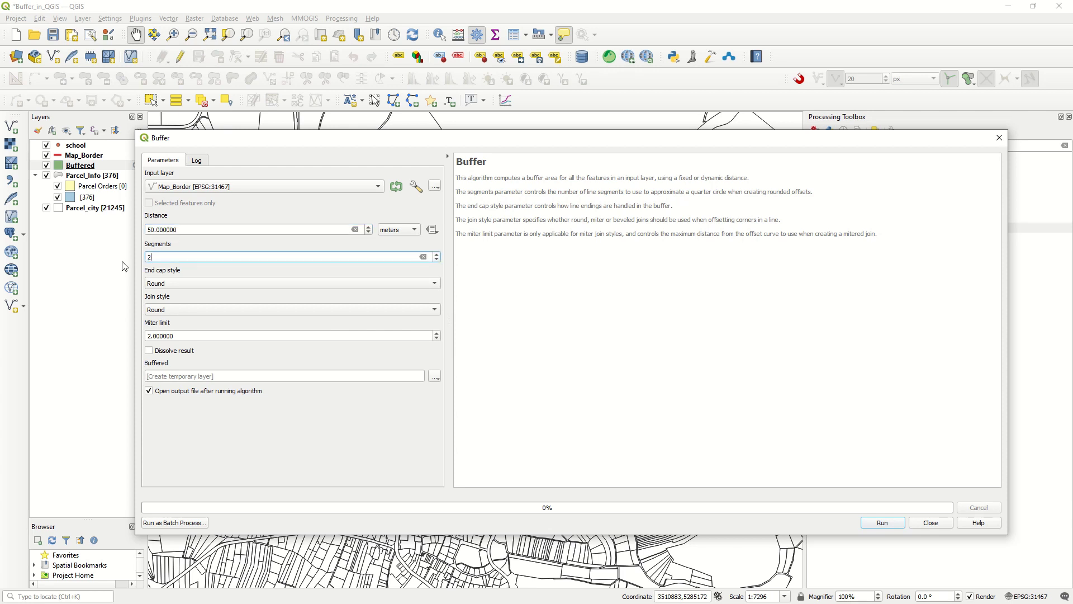
{"action": "type", "text": "0"}
{"action": "left_click", "coordinate": [885, 526]}
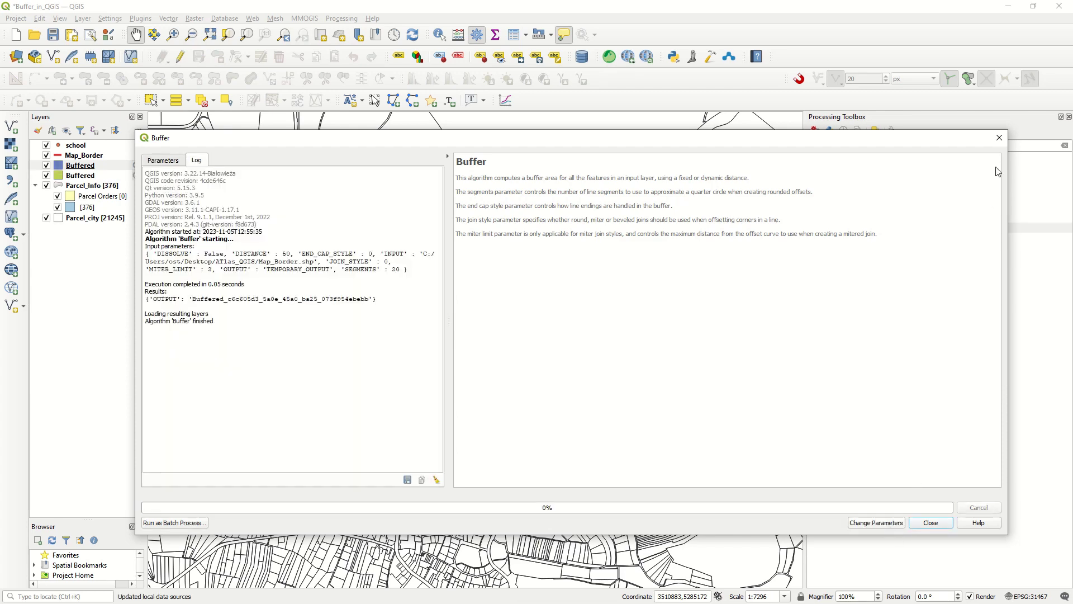
{"action": "left_click", "coordinate": [999, 138]}
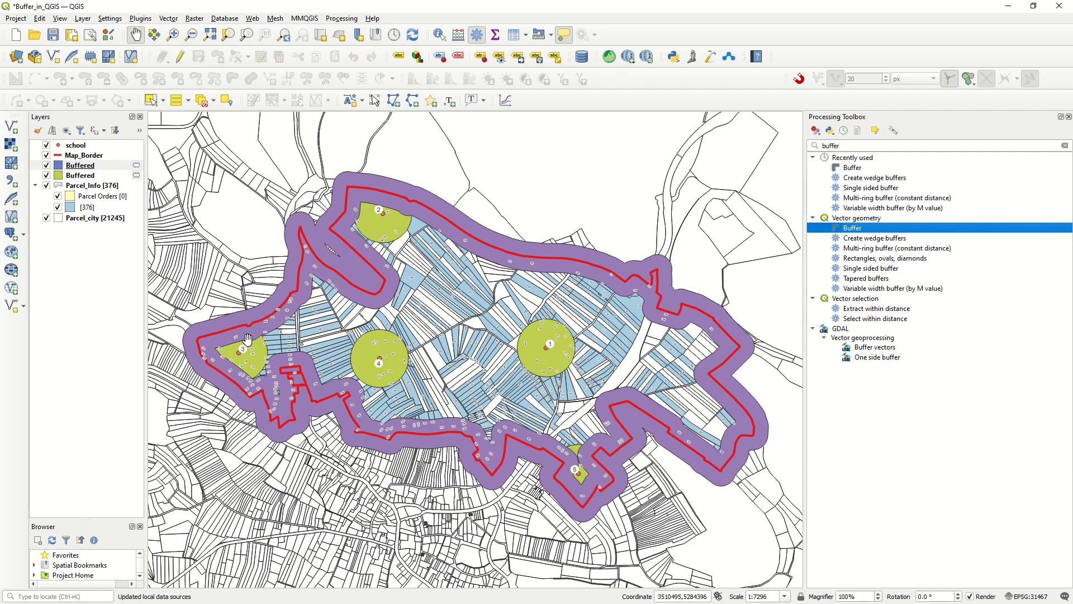
Step: Start a third vector Buffer operation with the Parcel_Info polygon layer as input
{"action": "left_click_drag", "start_coordinate": [621, 320], "coordinate": [601, 326]}
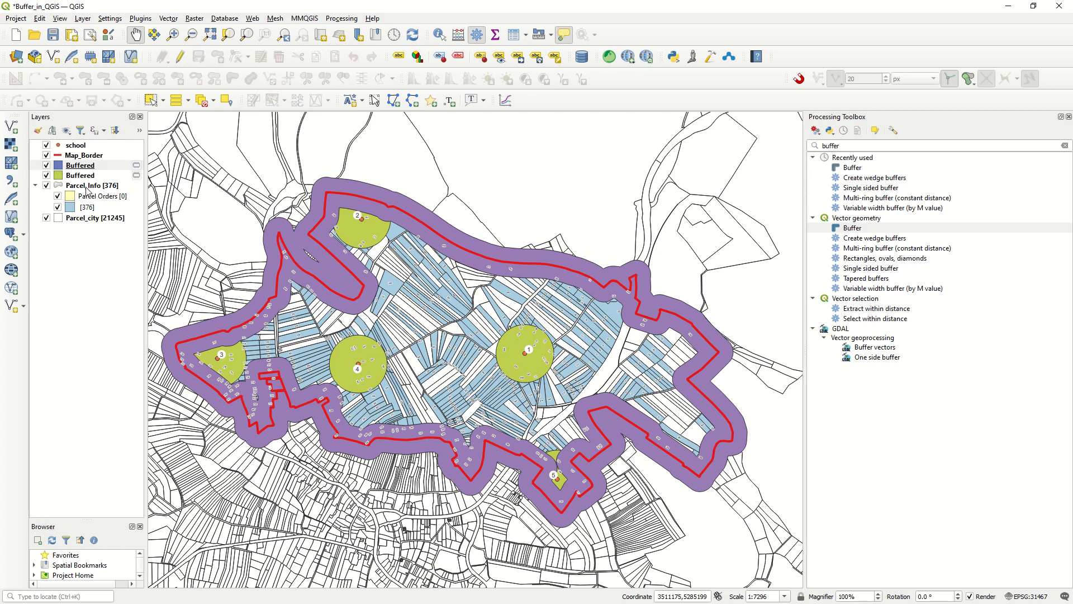
{"action": "left_click", "coordinate": [141, 19]}
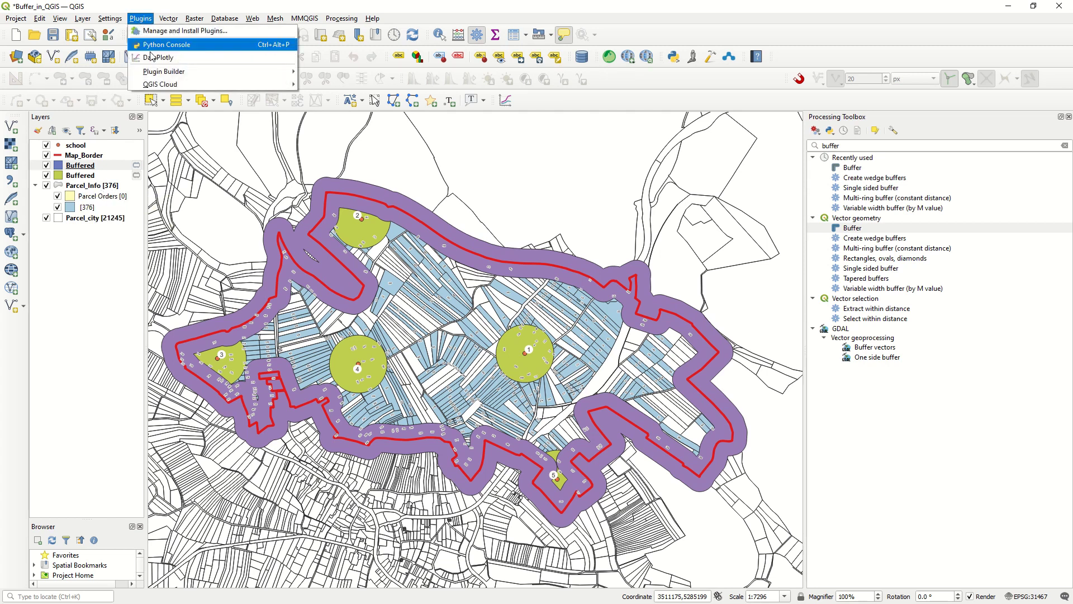
{"action": "mouse_move", "coordinate": [168, 19]}
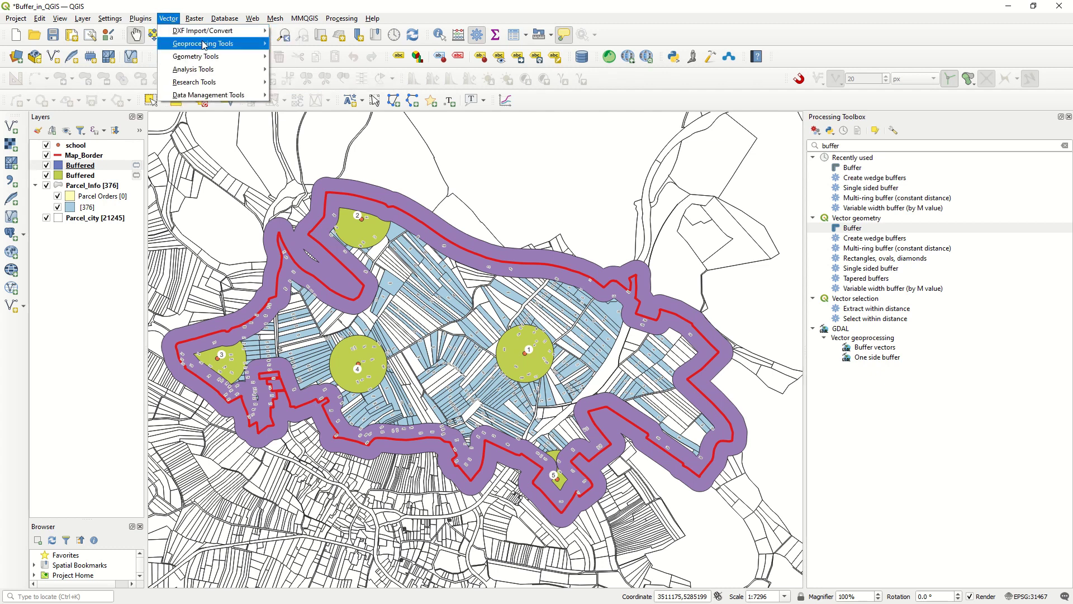
{"action": "mouse_move", "coordinate": [204, 45]}
{"action": "left_click", "coordinate": [314, 47]}
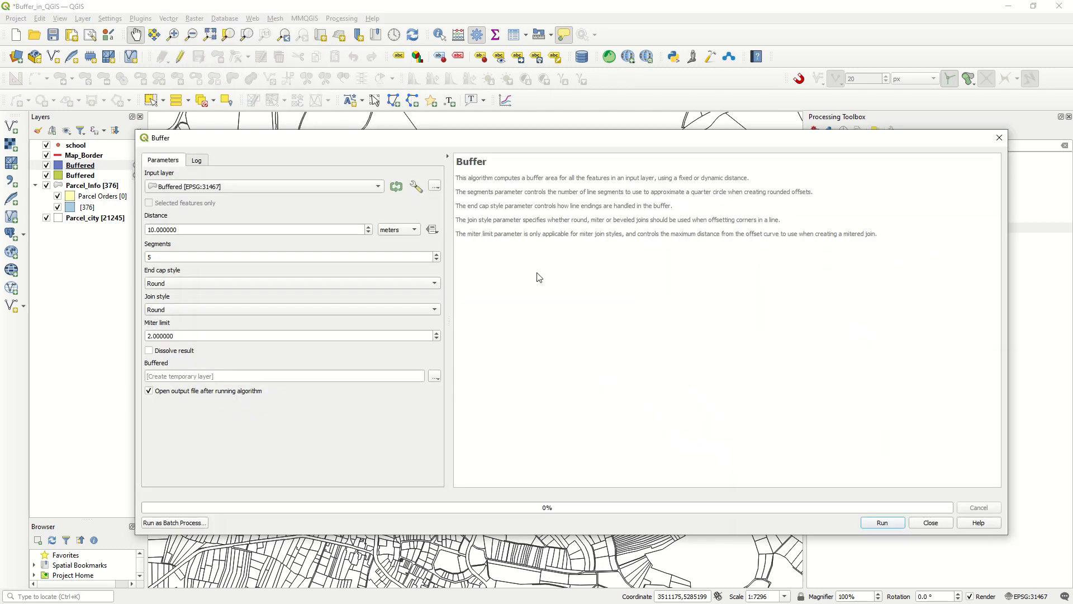
{"action": "left_click", "coordinate": [317, 188]}
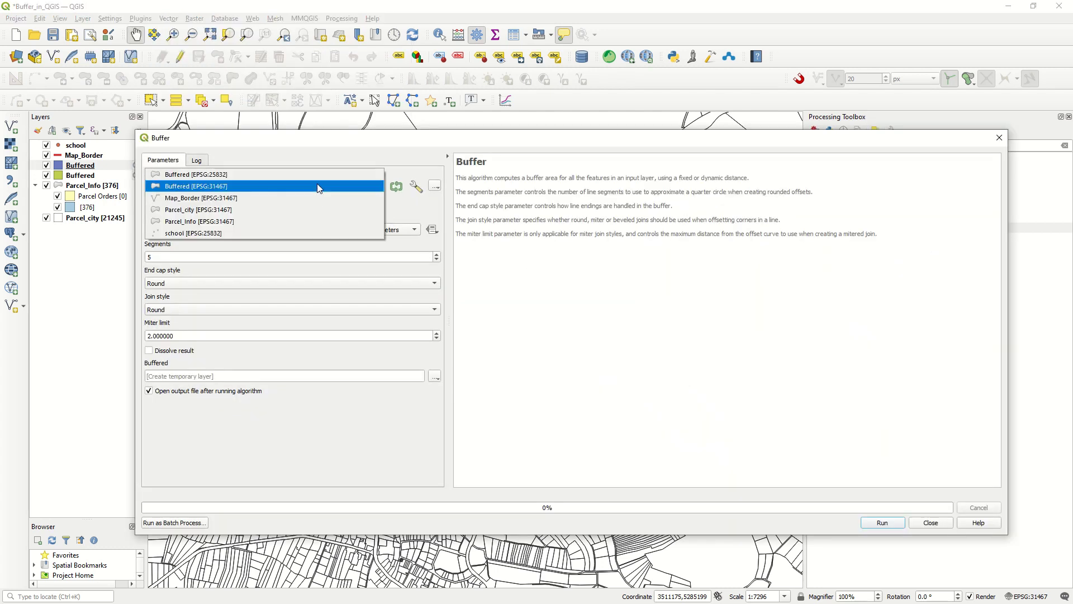
{"action": "left_click", "coordinate": [222, 223]}
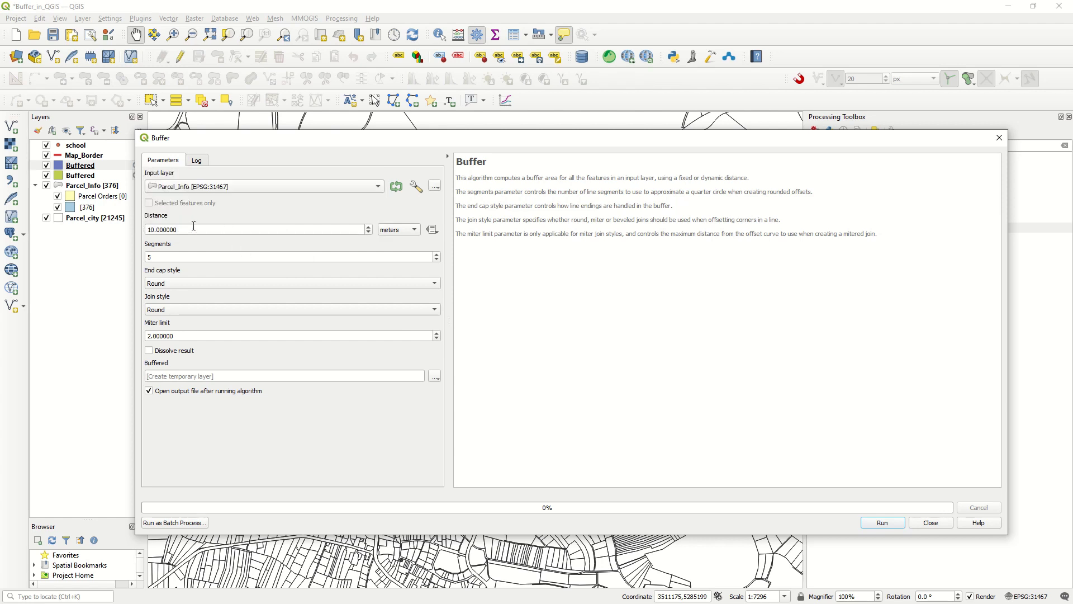
Step: Buffer the Parcel_Info polygons by 50 meters with 20 segments and inspect the result on the map
{"action": "left_click_drag", "start_coordinate": [193, 229], "coordinate": [100, 230]}
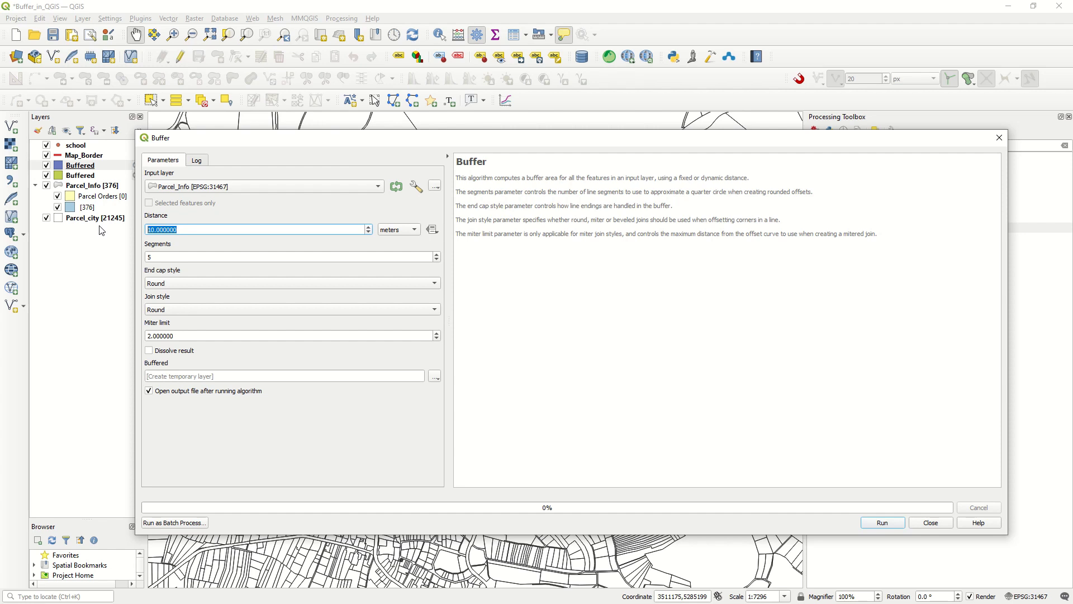
{"action": "type", "text": "50"}
{"action": "double_click", "coordinate": [169, 259]}
{"action": "type", "text": "2"}
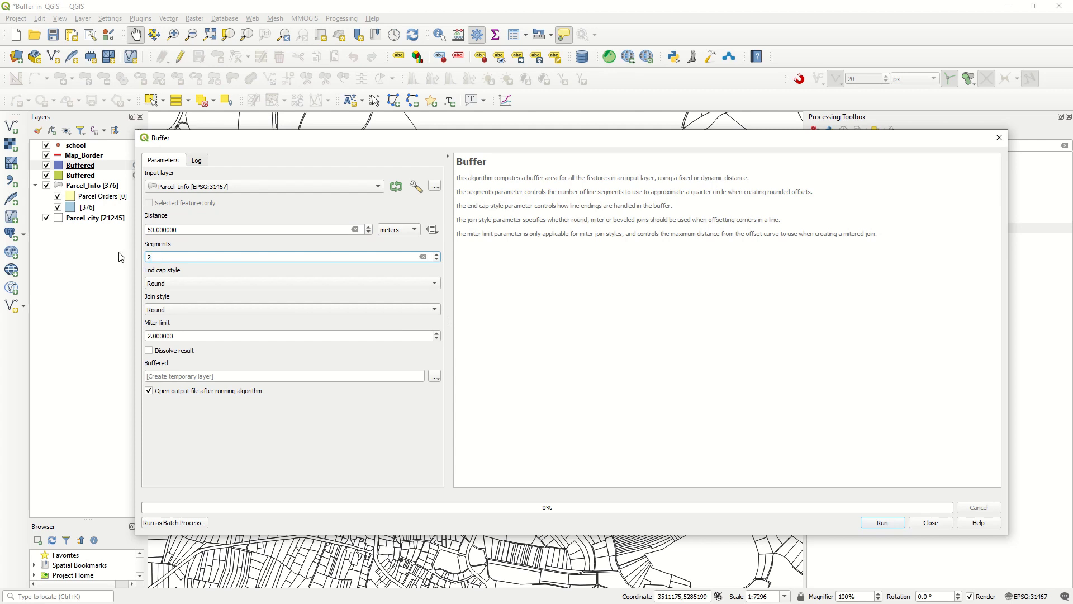
{"action": "type", "text": "0"}
{"action": "left_click", "coordinate": [883, 522]}
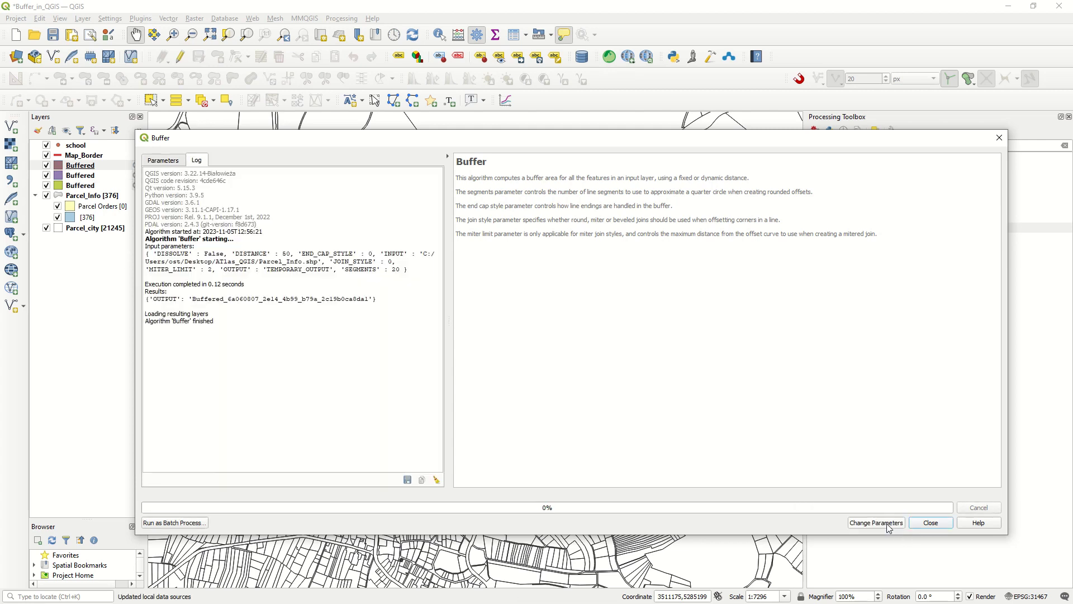
{"action": "left_click", "coordinate": [999, 137]}
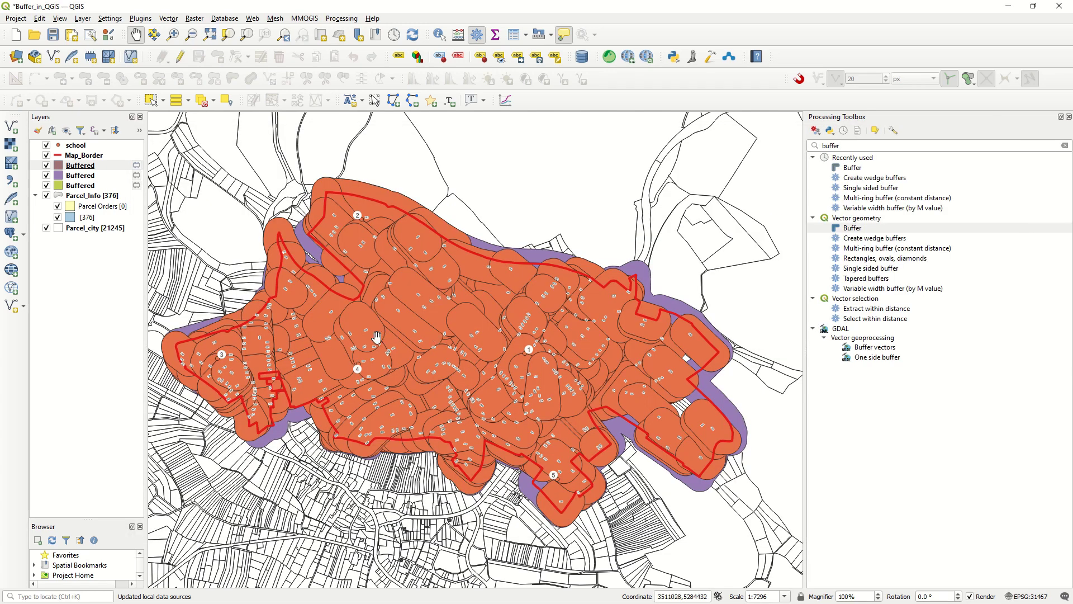
{"action": "scroll", "coordinate": [425, 304], "scroll_direction": "up", "scroll_amount": 1}
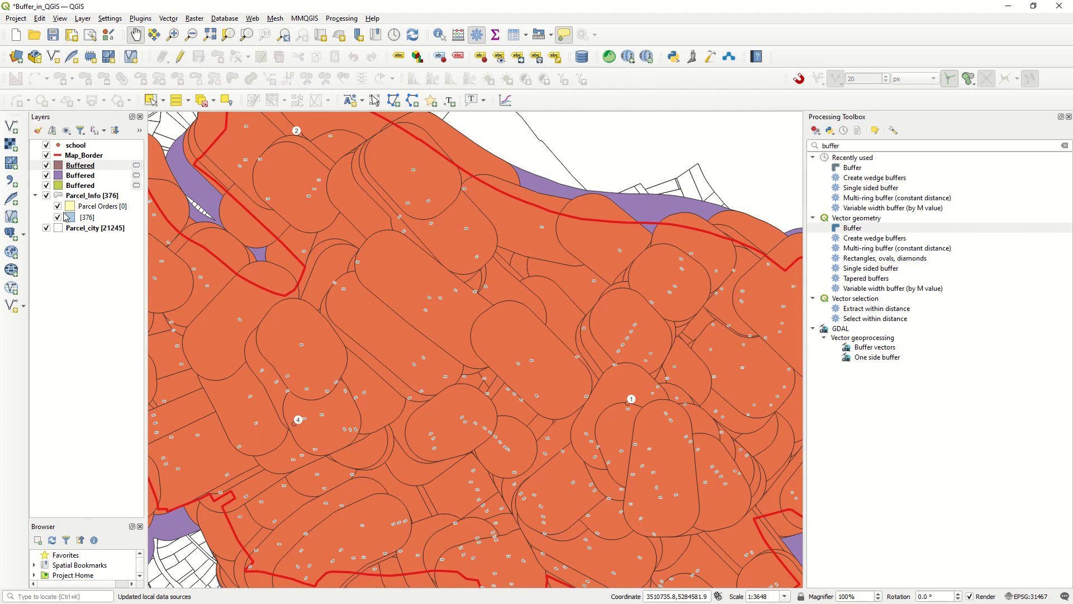
{"action": "scroll", "coordinate": [437, 355], "scroll_direction": "down", "scroll_amount": 1}
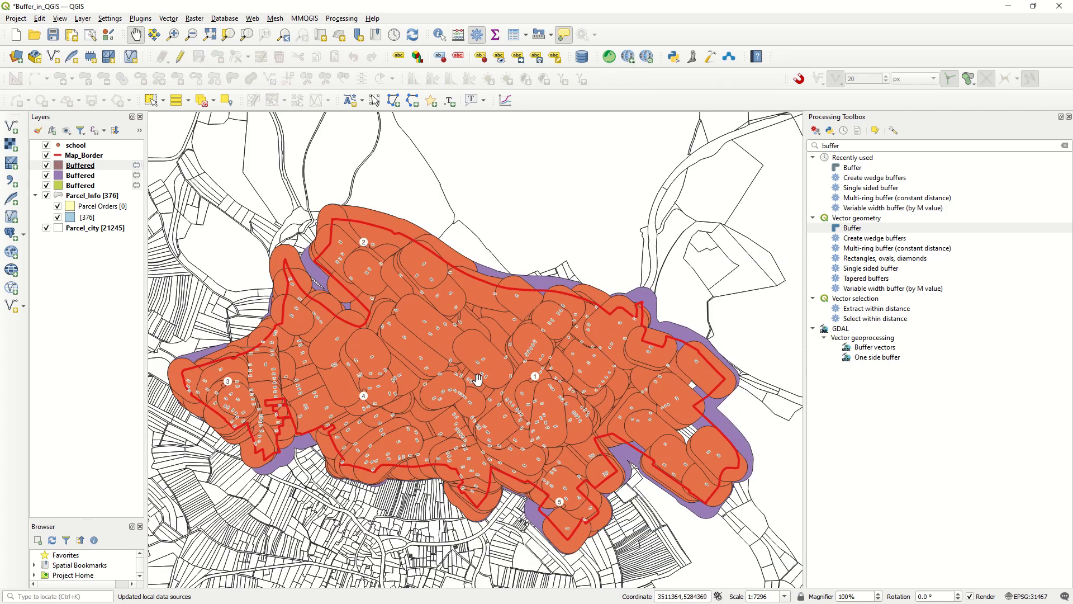
{"action": "mouse_move", "coordinate": [478, 379]}
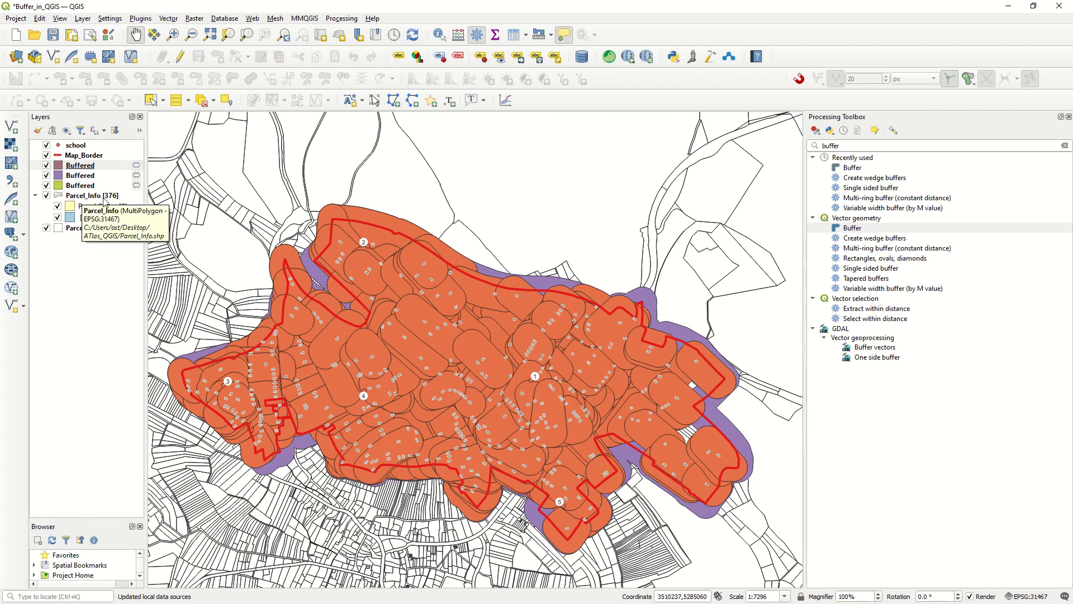
Step: Hide the three Buffered layers and make Parcel_Info the active layer
{"action": "left_click", "coordinate": [47, 165]}
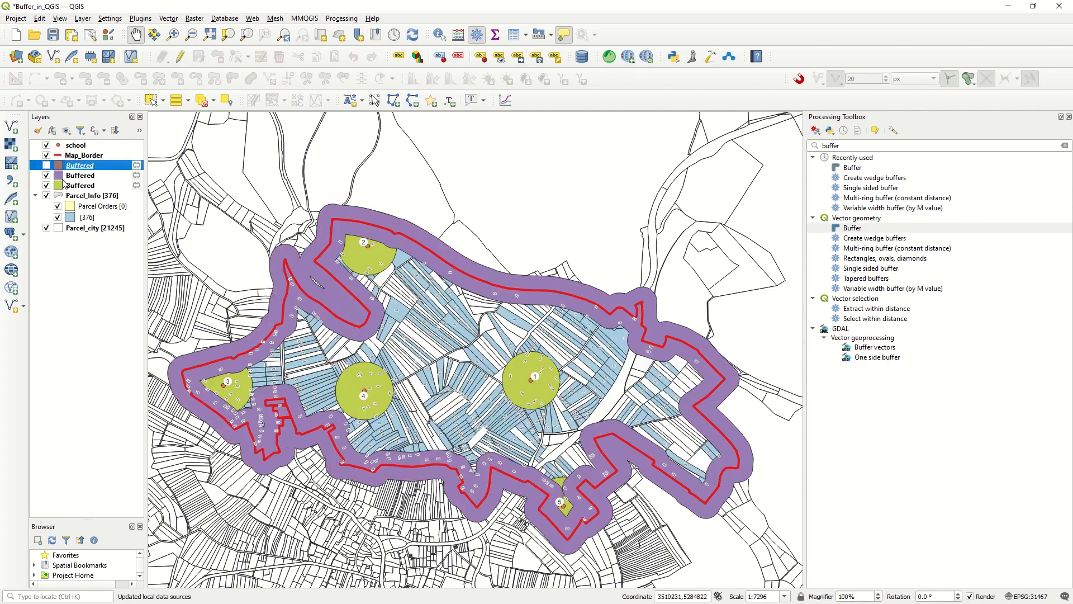
{"action": "left_click", "coordinate": [94, 199]}
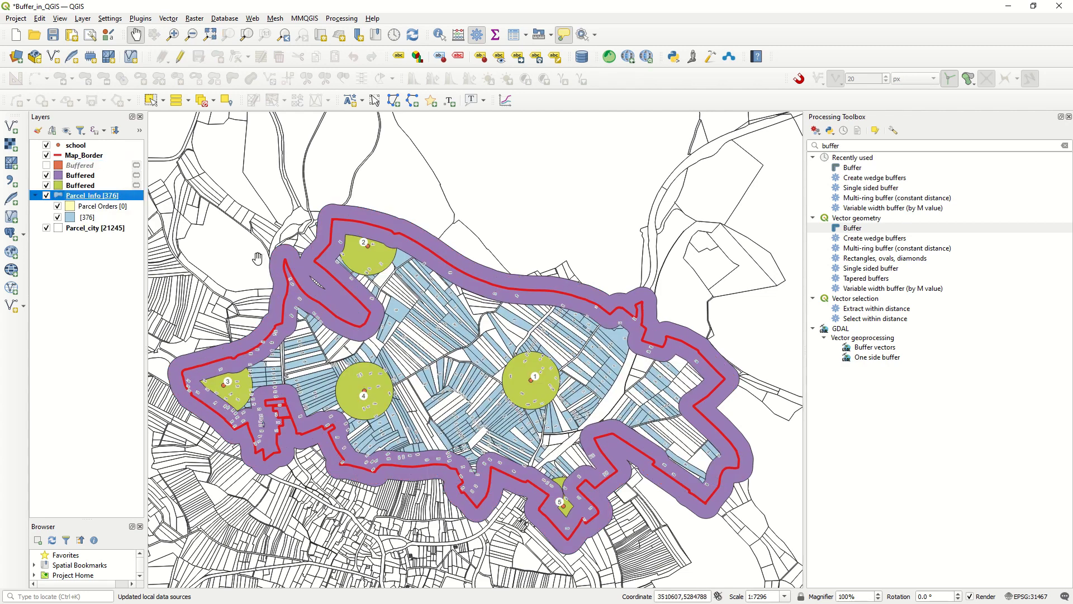
{"action": "left_click", "coordinate": [46, 185]}
{"action": "left_click", "coordinate": [47, 175]}
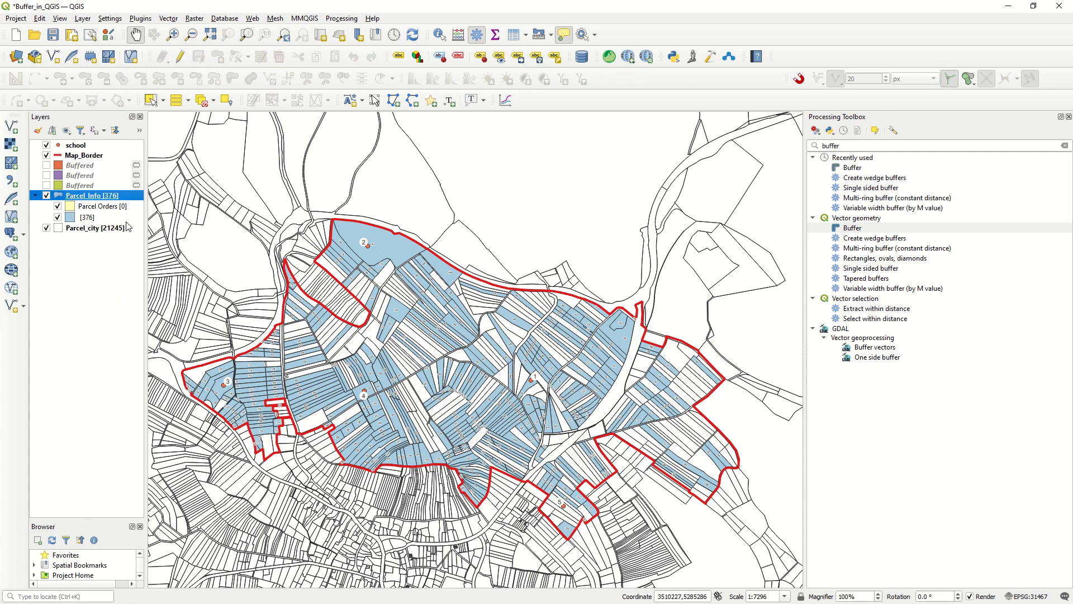
Step: Select three Parcel_Info parcels together: the large one at school 2, one east of school 1 and one just below school 4
{"action": "left_click", "coordinate": [150, 100]}
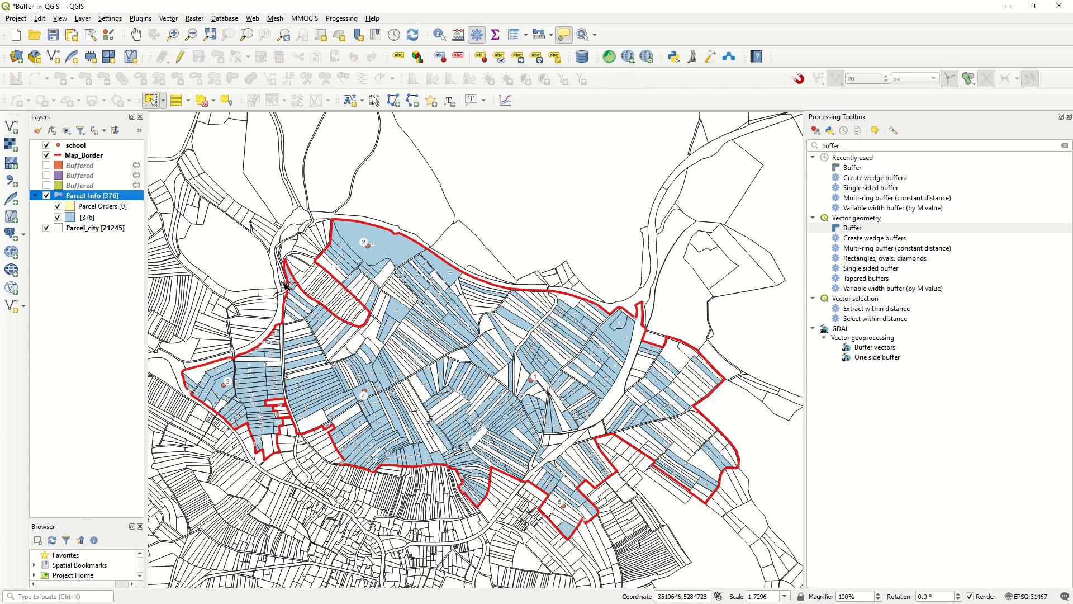
{"action": "left_click", "coordinate": [400, 252]}
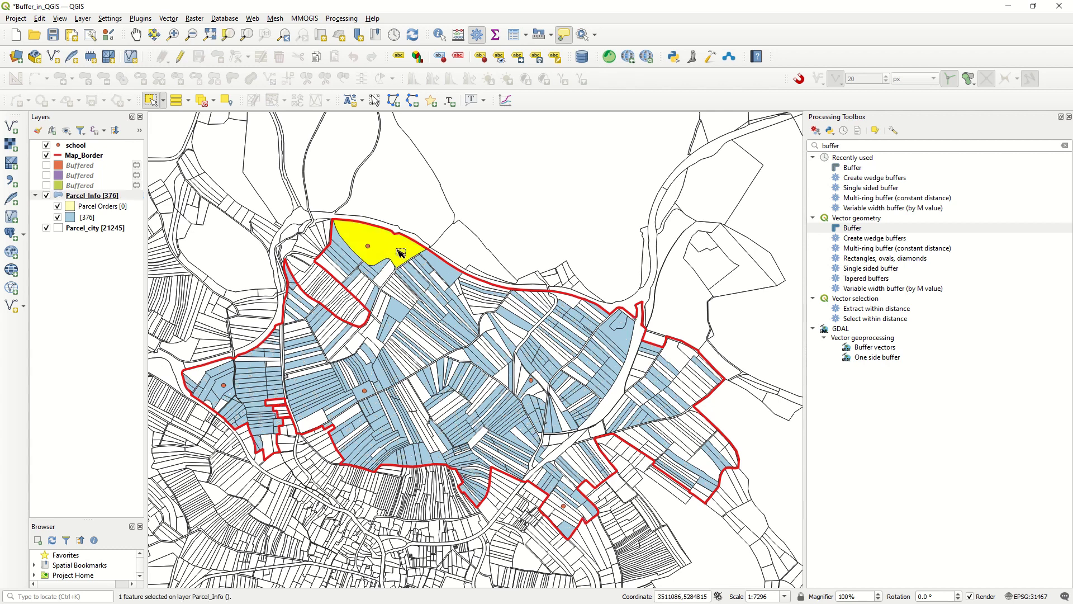
{"action": "scroll", "coordinate": [582, 394], "scroll_direction": "up", "scroll_amount": 1}
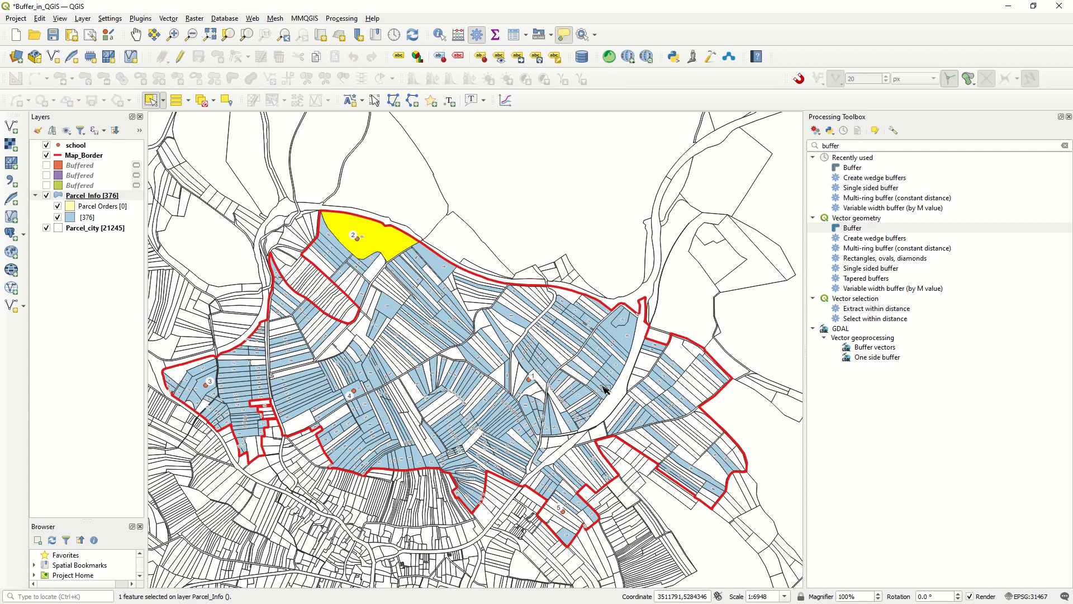
{"action": "left_click", "coordinate": [603, 387], "text": "shift"}
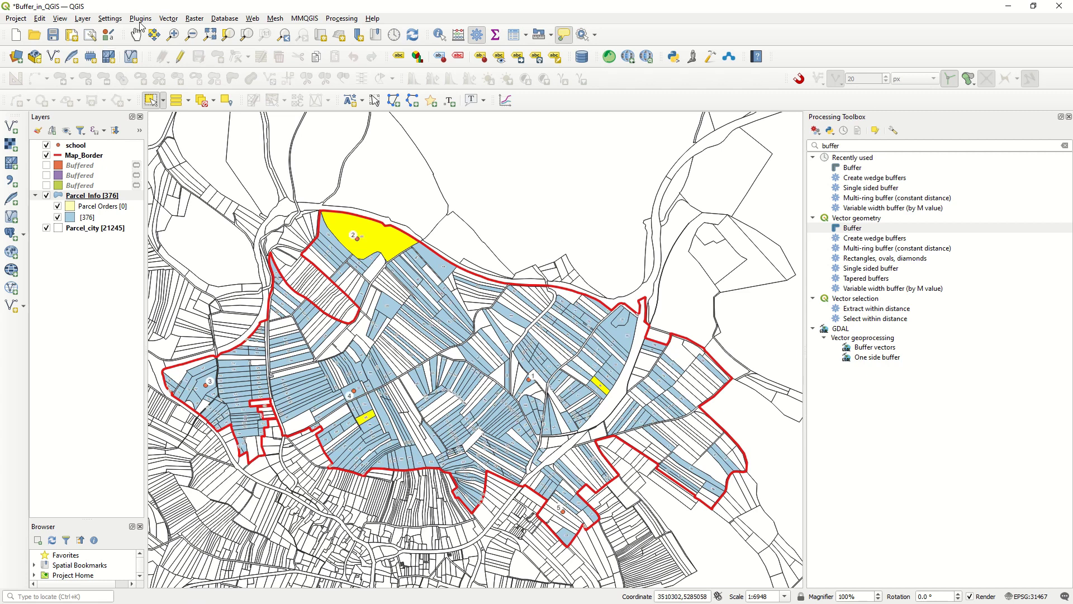
Step: Buffer only the selected Parcel_Info features by 50 meters with 20 segments and close the tool
{"action": "left_click", "coordinate": [169, 19]}
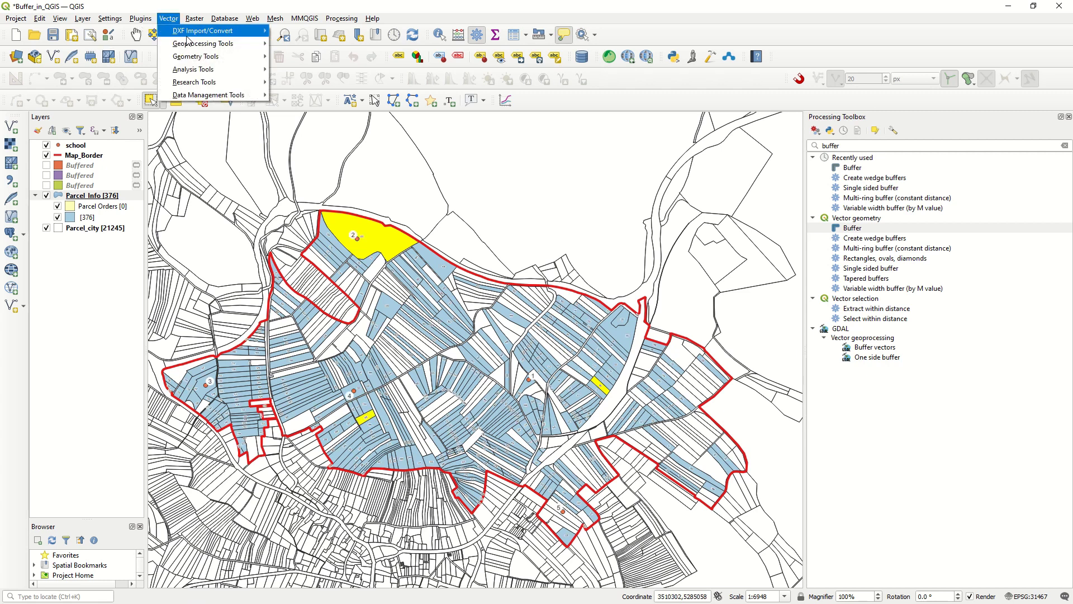
{"action": "mouse_move", "coordinate": [246, 44]}
{"action": "left_click", "coordinate": [326, 44]}
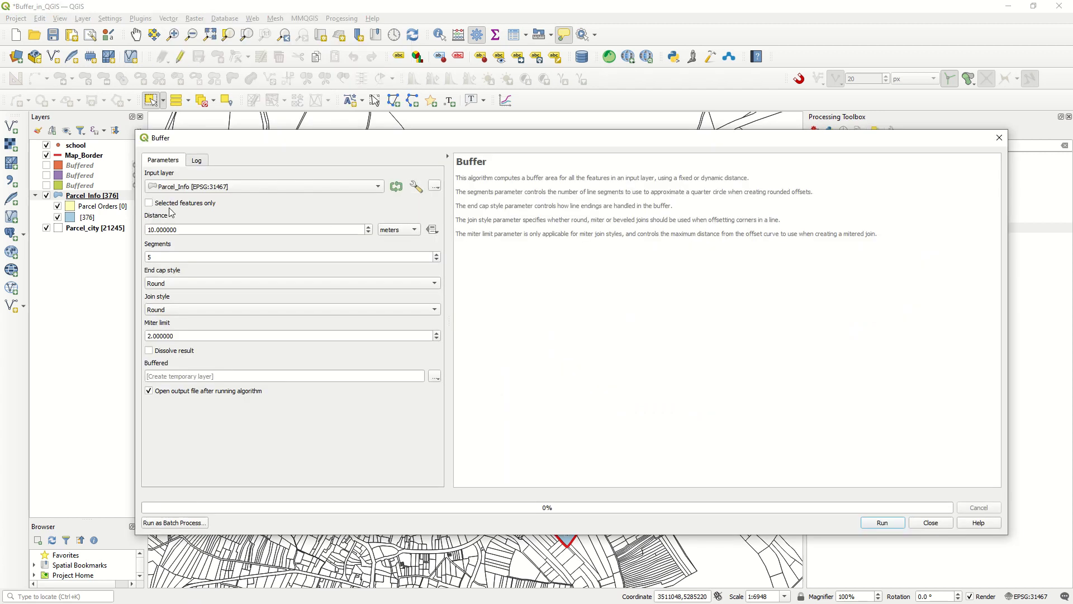
{"action": "left_click", "coordinate": [149, 203]}
{"action": "double_click", "coordinate": [169, 230]}
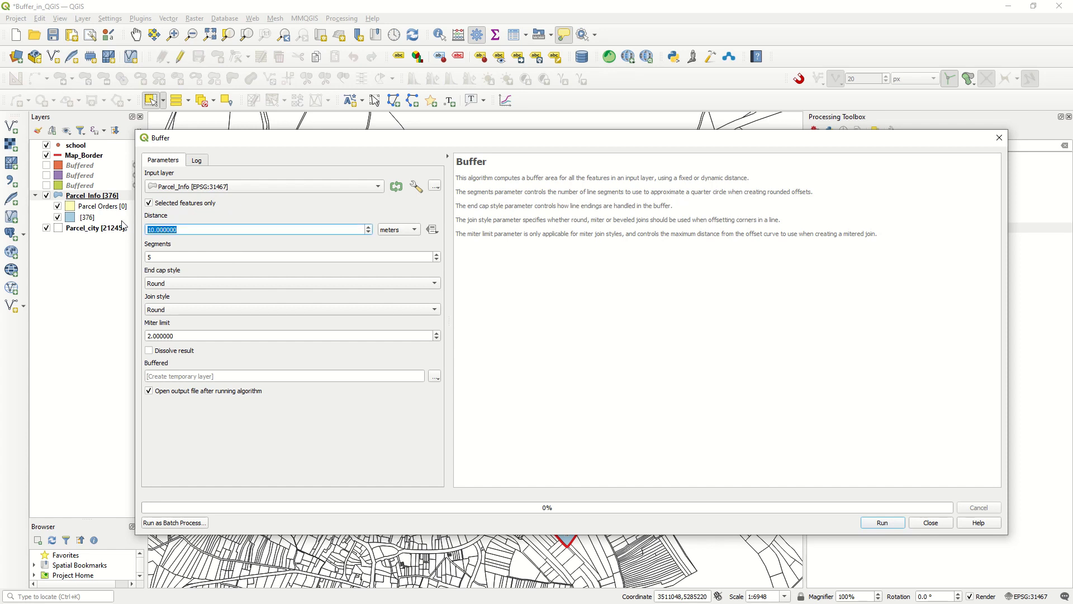
{"action": "type", "text": "50"}
{"action": "key", "text": "Tab"}
{"action": "type", "text": "20"}
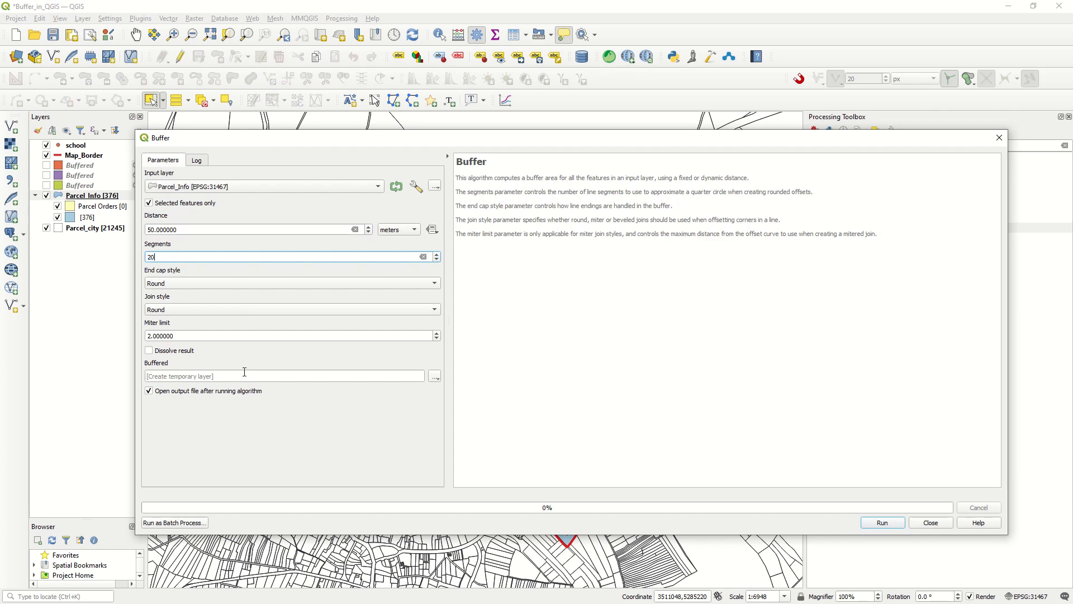
{"action": "left_click", "coordinate": [883, 522]}
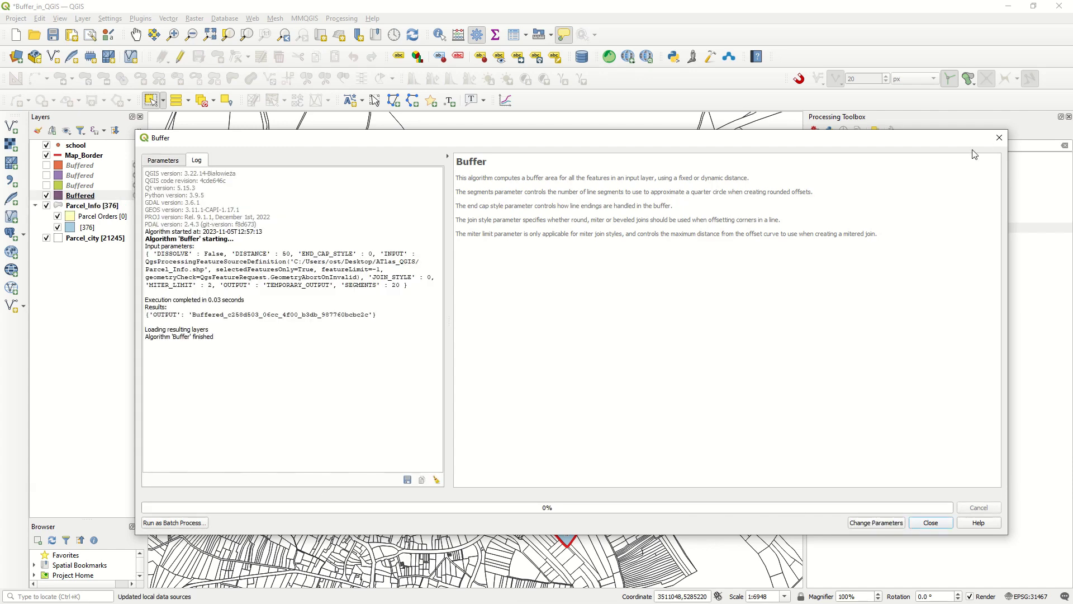
{"action": "left_click", "coordinate": [998, 138]}
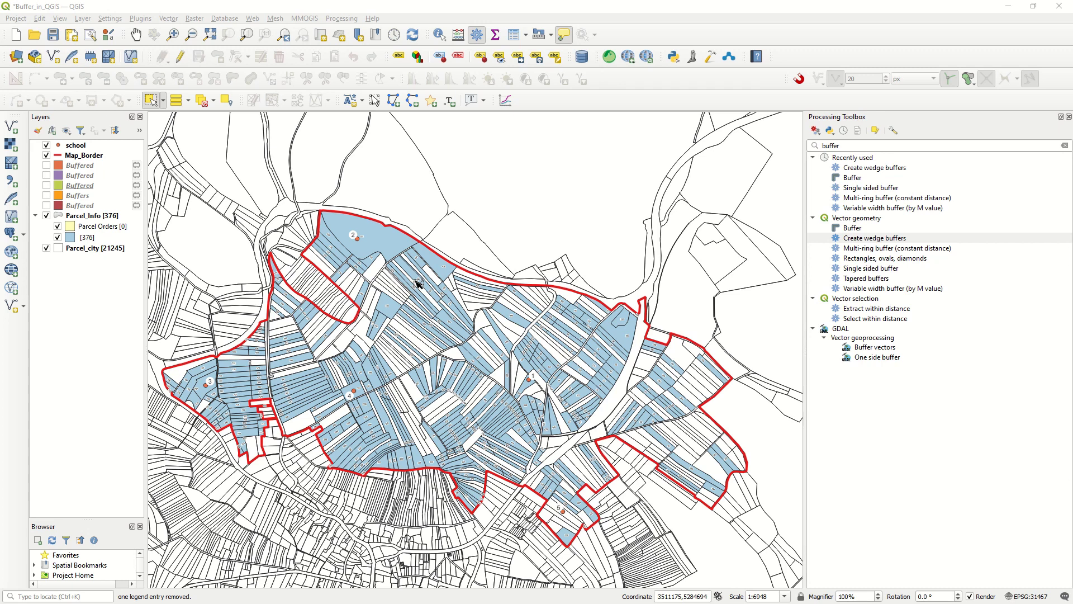
{"action": "left_click", "coordinate": [168, 19]}
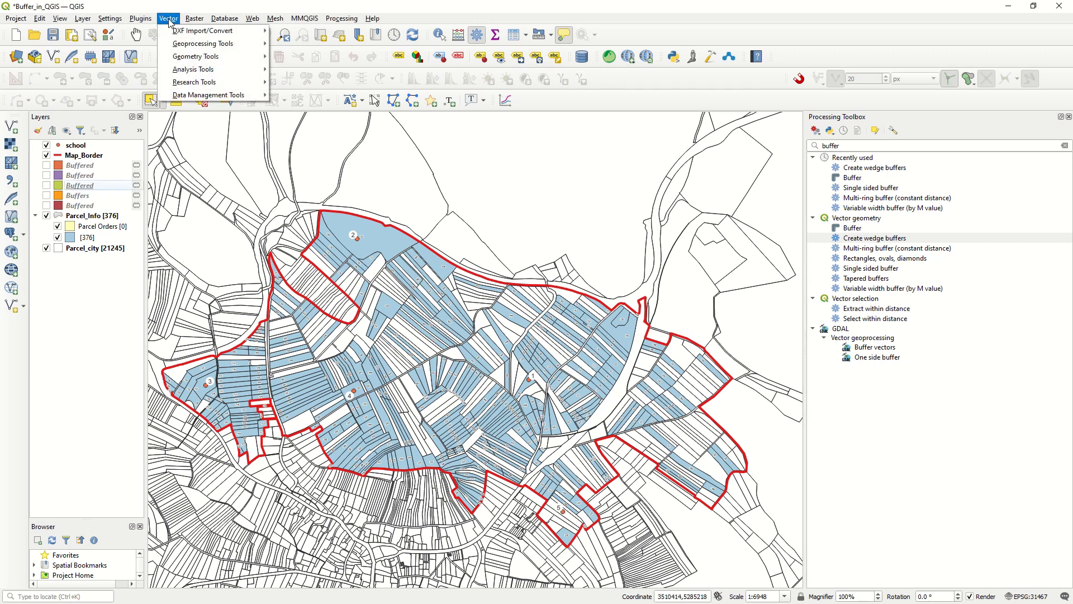
{"action": "mouse_move", "coordinate": [184, 47]}
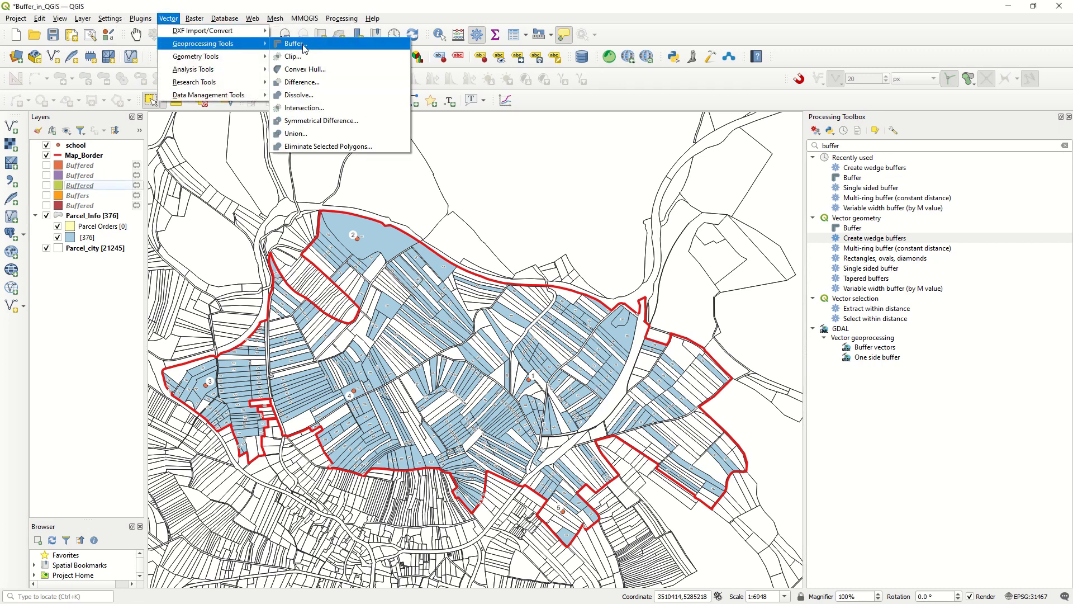
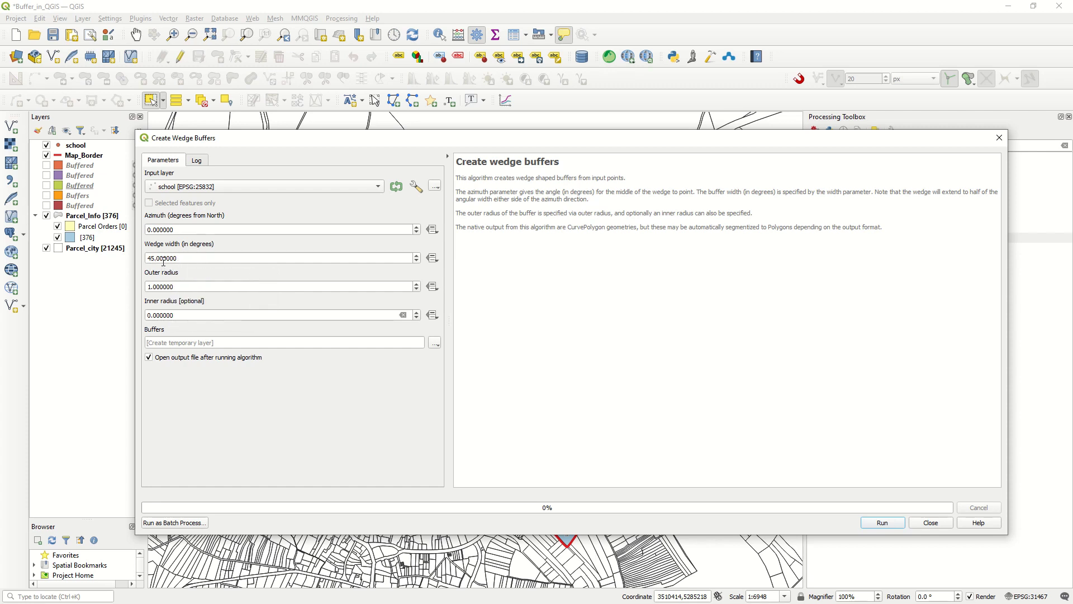
Step: Create wedge buffers around the school points with an outer radius of 100, keeping the 45 degree width, and close the tool
{"action": "left_click_drag", "start_coordinate": [187, 286], "coordinate": [108, 289]}
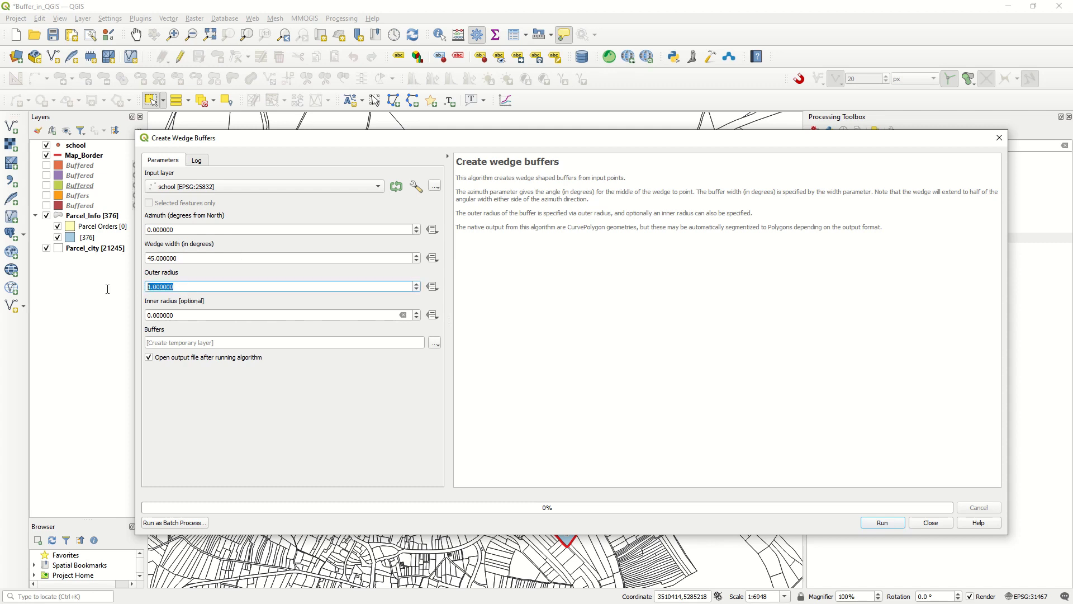
{"action": "type", "text": "5"}
{"action": "key", "text": "BackSpace"}
{"action": "key", "text": "BackSpace"}
{"action": "type", "text": "100"}
{"action": "left_click", "coordinate": [884, 524]}
{"action": "left_click", "coordinate": [1000, 137]}
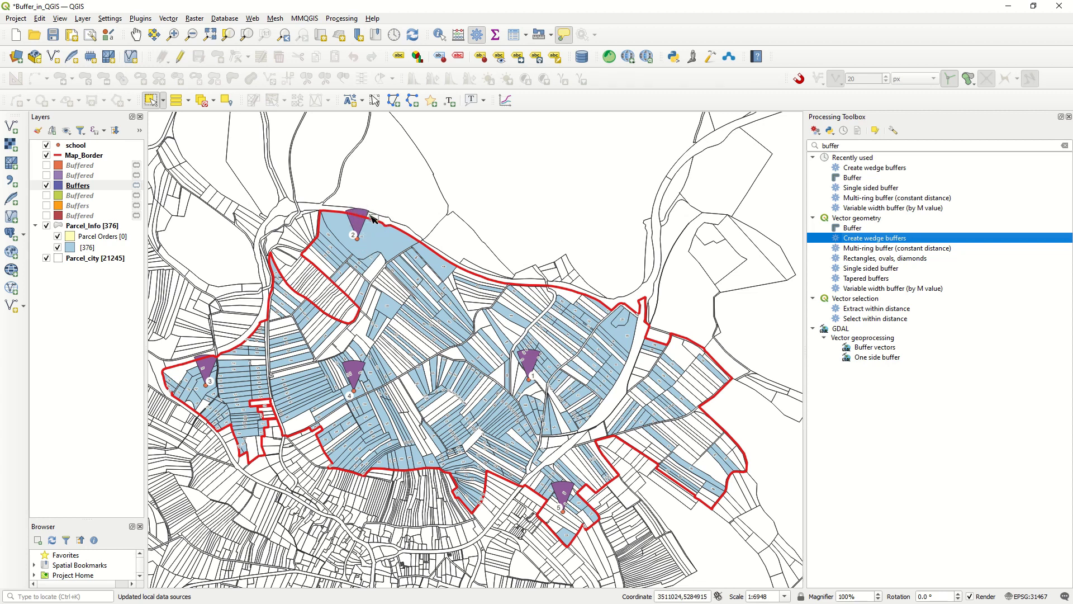
Step: Create a second set of wedge buffers around the school points, 300 degrees wide with an outer radius of 100
{"action": "double_click", "coordinate": [867, 239]}
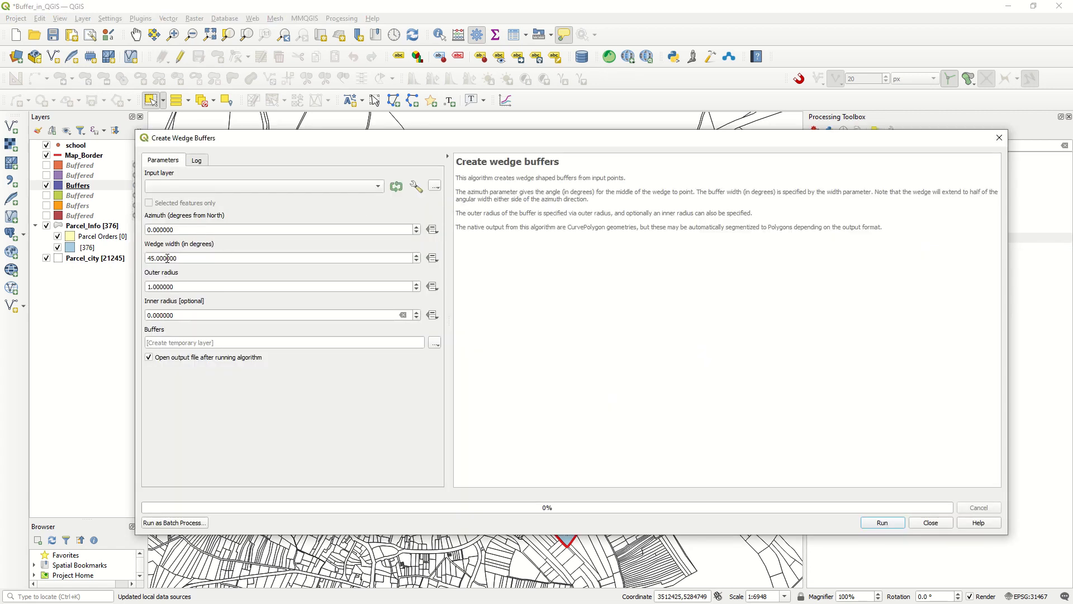
{"action": "left_click_drag", "start_coordinate": [188, 259], "coordinate": [70, 264]}
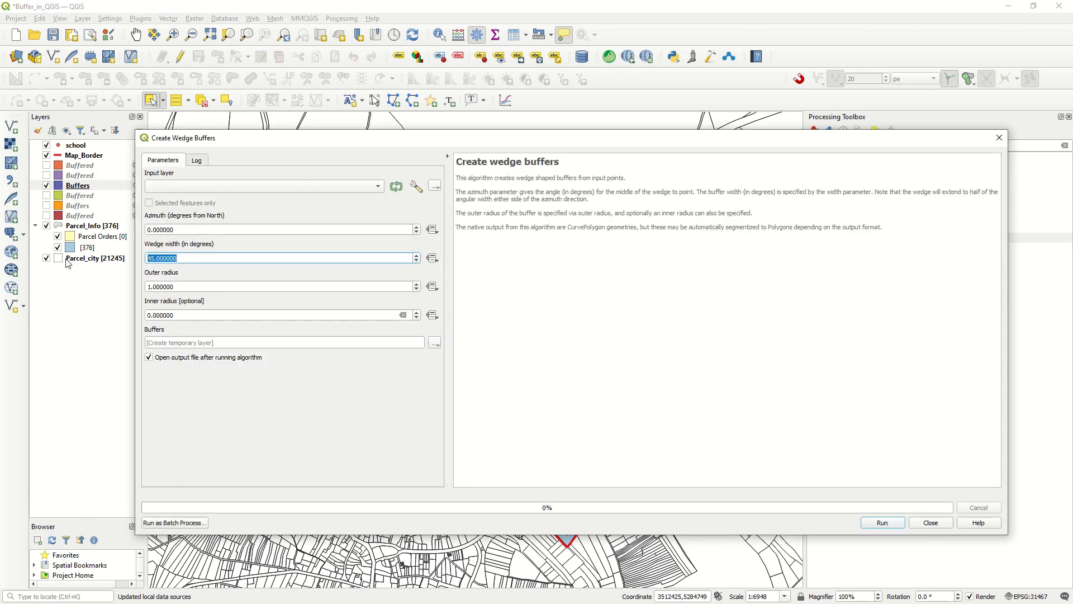
{"action": "type", "text": "3"}
{"action": "key", "text": "Tab"}
{"action": "type", "text": "10"}
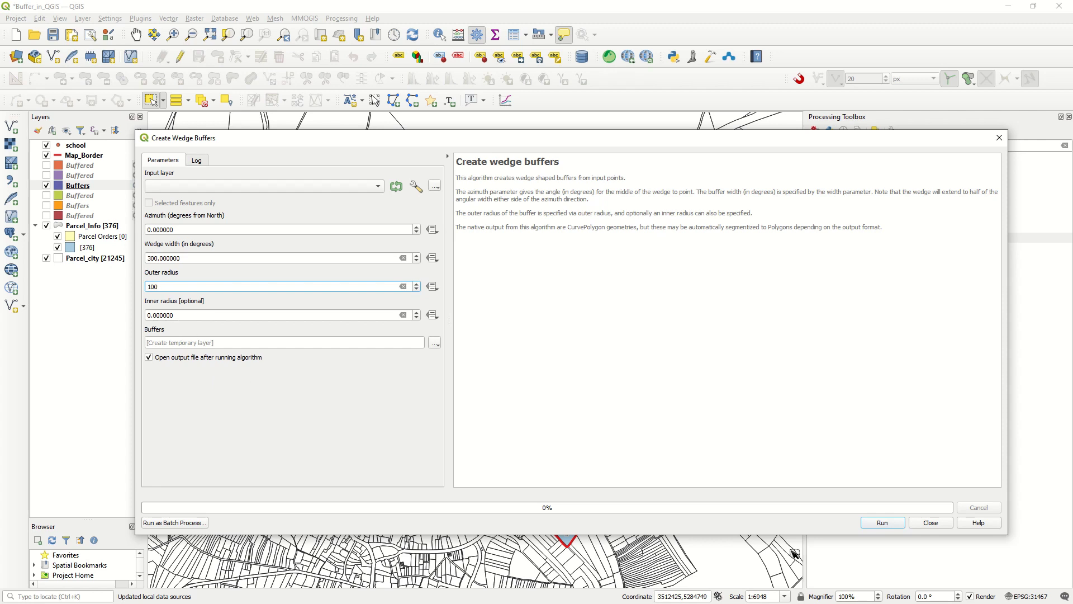
{"action": "left_click", "coordinate": [884, 522]}
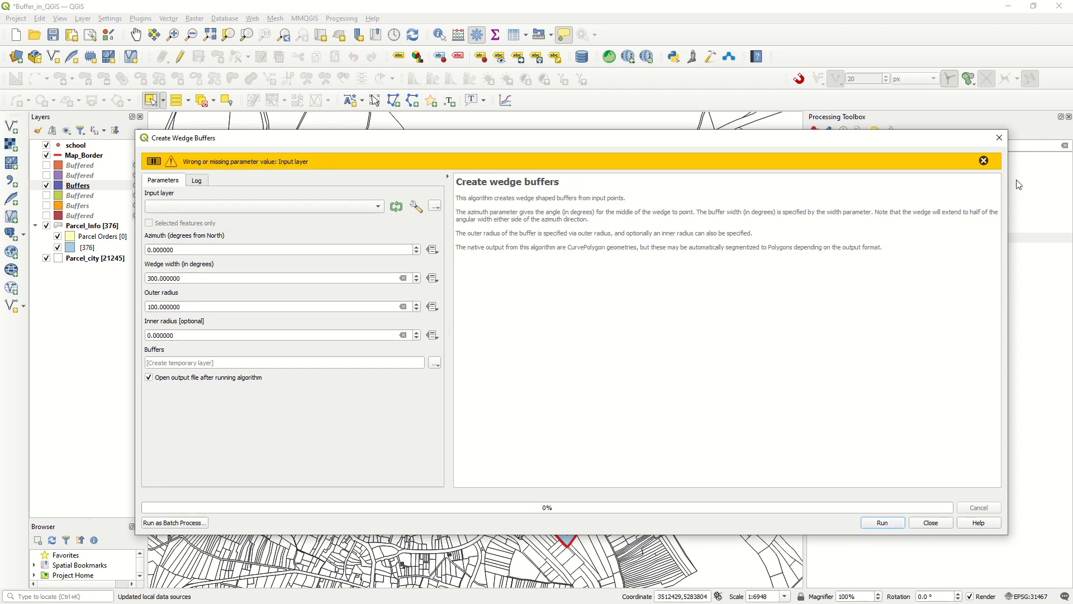
{"action": "left_click", "coordinate": [181, 208]}
{"action": "left_click", "coordinate": [180, 208]}
{"action": "left_click", "coordinate": [883, 523]}
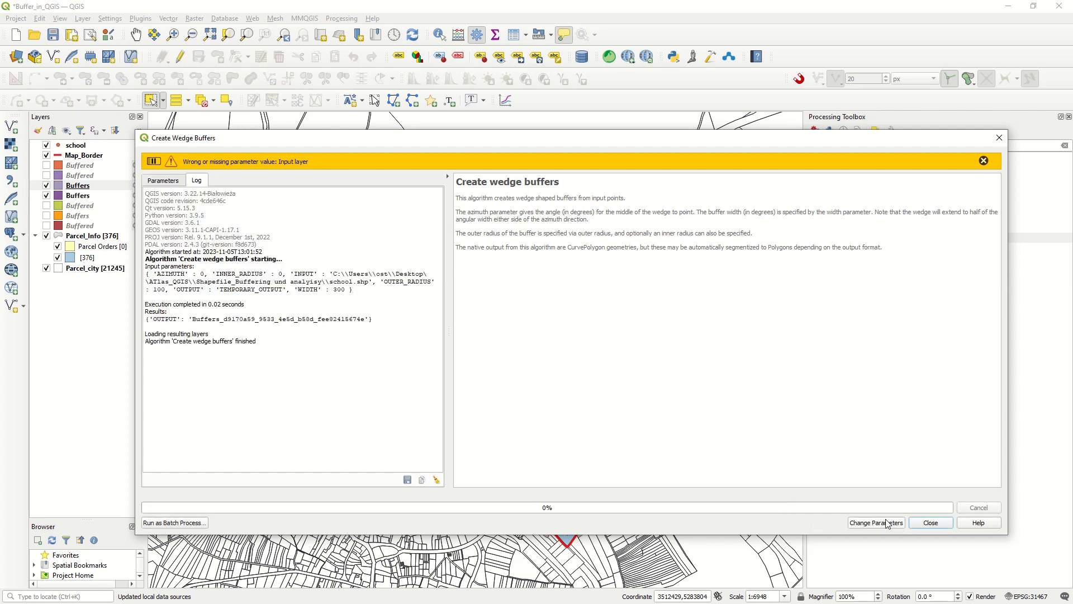
{"action": "left_click", "coordinate": [1001, 138]}
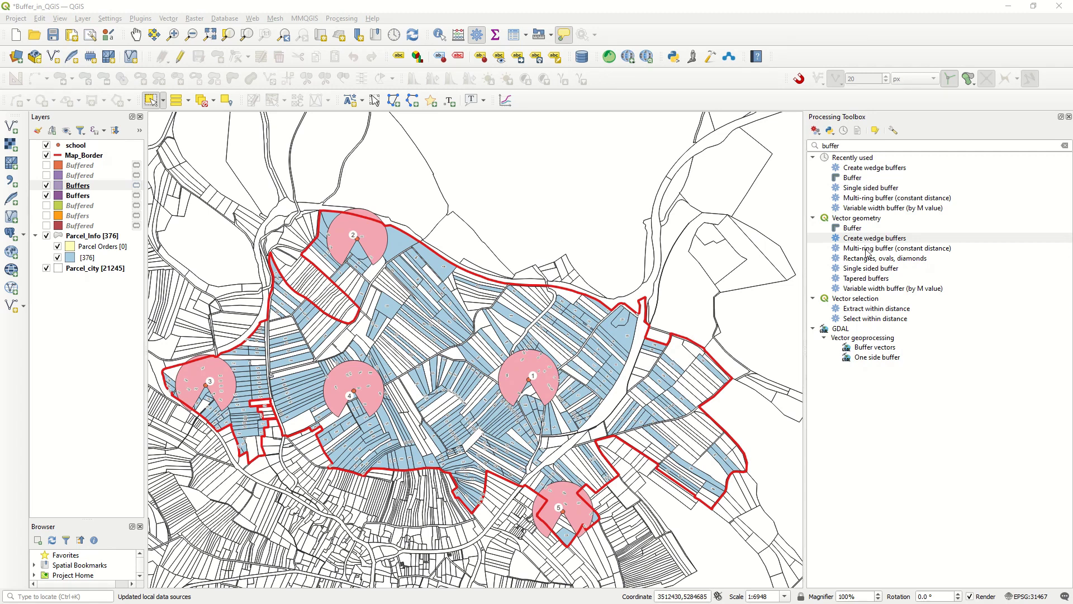
Step: Start a constant-distance multi-ring buffer on the school layer with 4 rings
{"action": "double_click", "coordinate": [916, 250]}
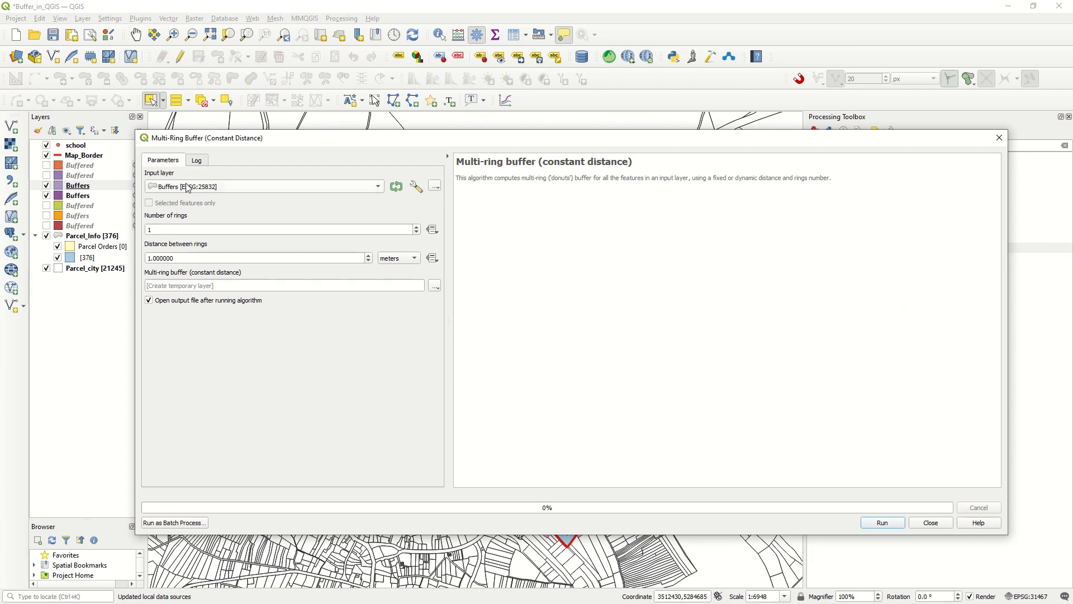
{"action": "left_click", "coordinate": [208, 190]}
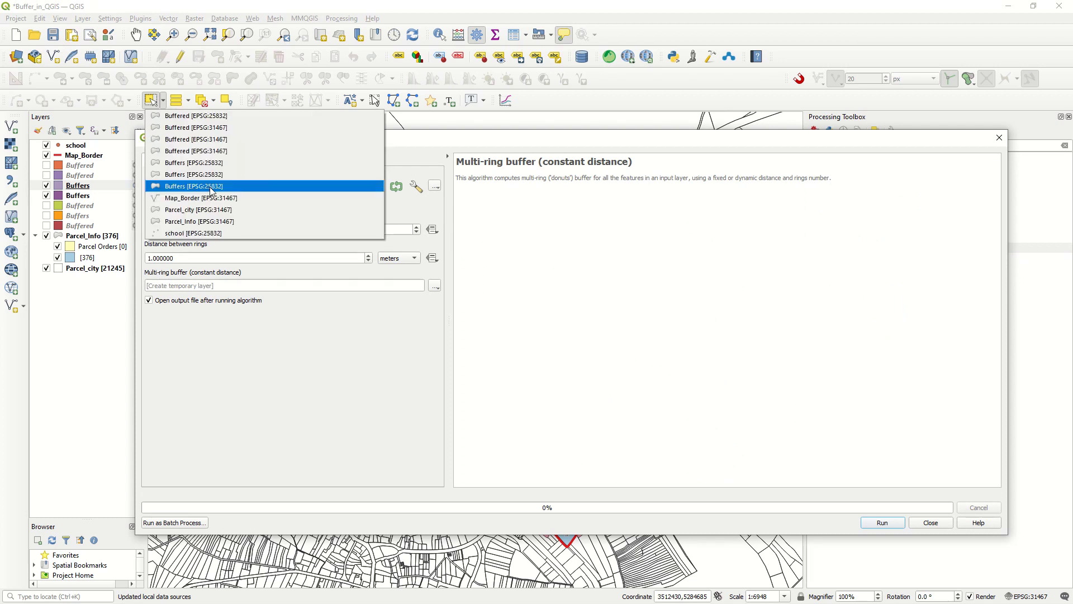
{"action": "left_click", "coordinate": [243, 234]}
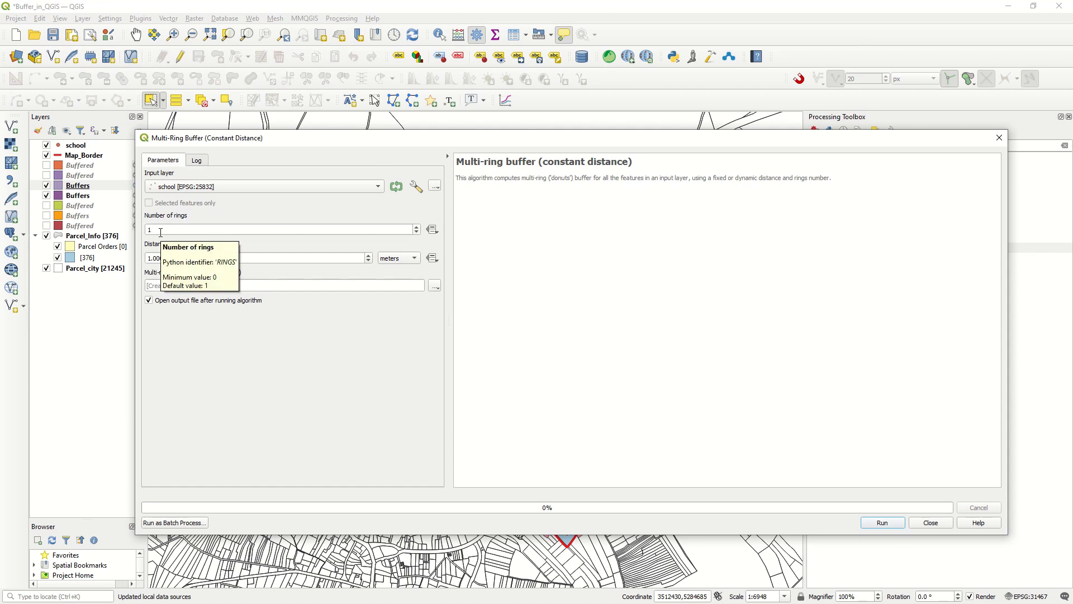
{"action": "left_click", "coordinate": [198, 229]}
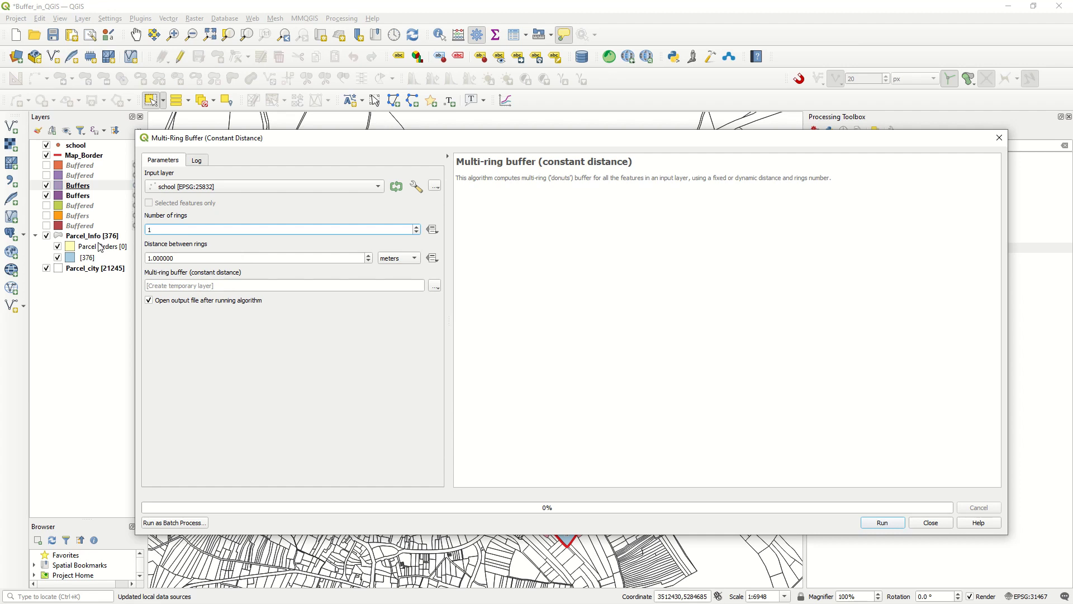
{"action": "key", "text": "BackSpace"}
{"action": "type", "text": "4"}
{"action": "key", "text": "Tab"}
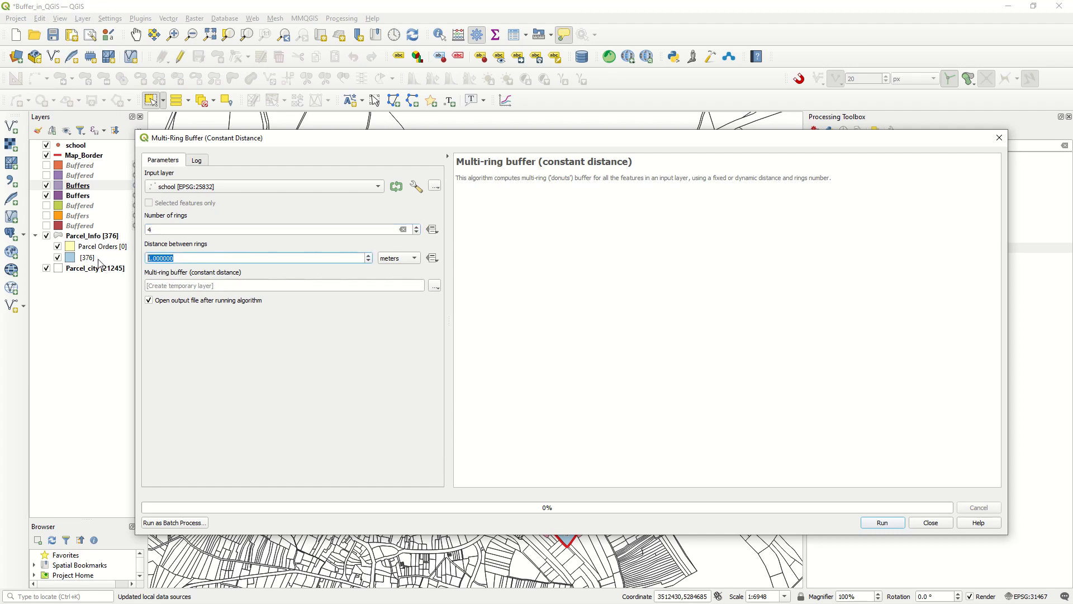
Step: Set the distance between rings to 5 meters, create the multi-ring buffer and close the tool
{"action": "type", "text": "1"}
{"action": "key", "text": "BackSpace"}
{"action": "key", "text": "BackSpace"}
{"action": "type", "text": "5"}
{"action": "left_click", "coordinate": [880, 523]}
{"action": "left_click", "coordinate": [1000, 138]}
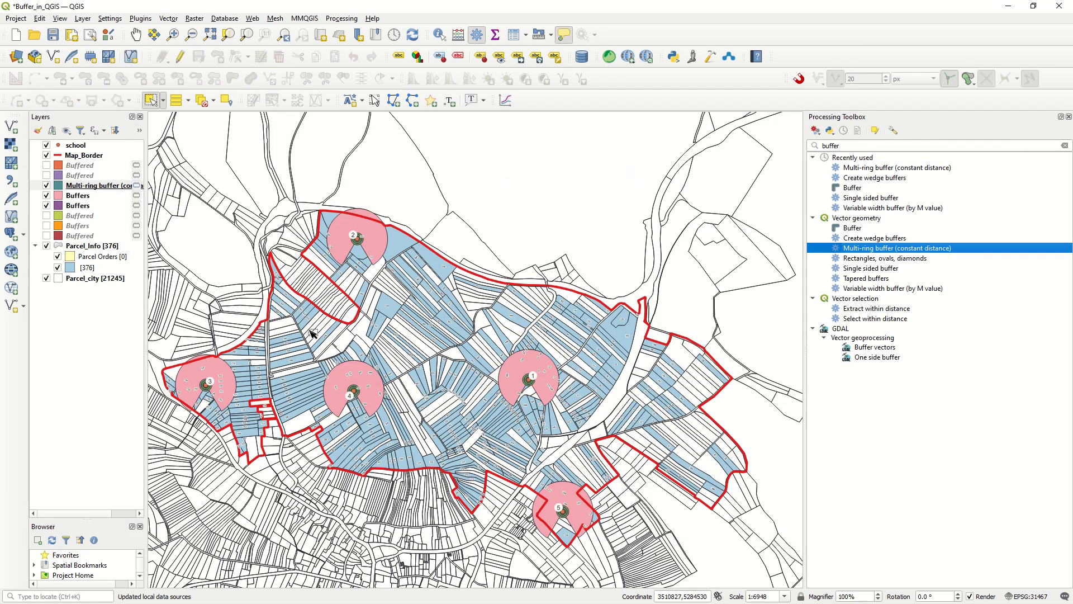
Step: Hide the two wedge Buffers layers and inspect the multi-ring buffers around the school points
{"action": "left_click", "coordinate": [46, 205]}
{"action": "left_click", "coordinate": [46, 195]}
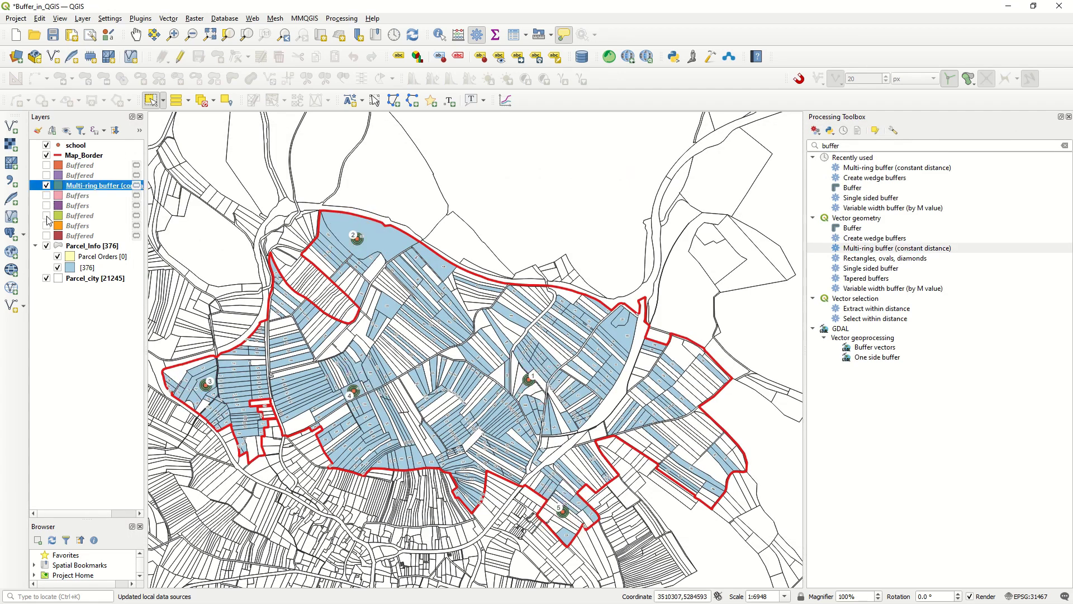
{"action": "scroll", "coordinate": [356, 232], "scroll_direction": "up", "scroll_amount": 2}
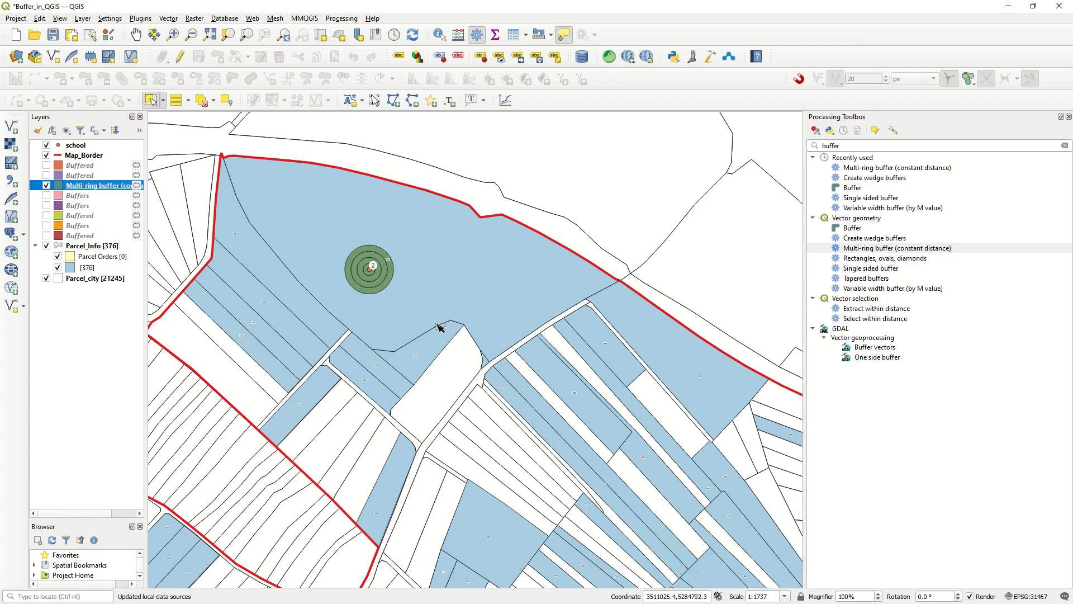
{"action": "scroll", "coordinate": [482, 343], "scroll_direction": "down", "scroll_amount": 3}
{"action": "scroll", "coordinate": [553, 498], "scroll_direction": "up", "scroll_amount": 2}
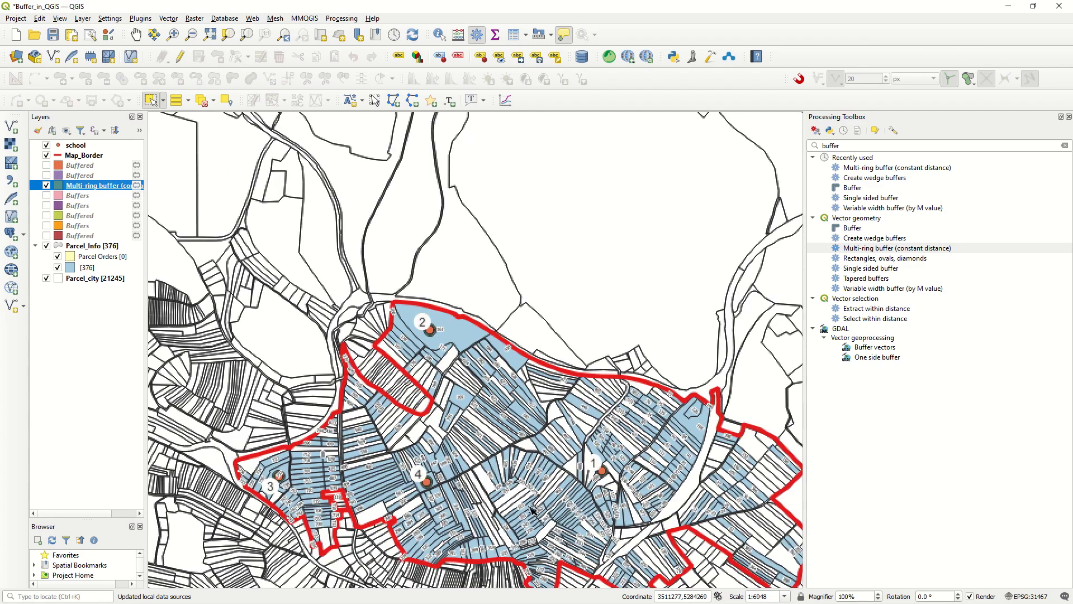
{"action": "left_click_drag", "start_coordinate": [497, 459], "coordinate": [581, 412]}
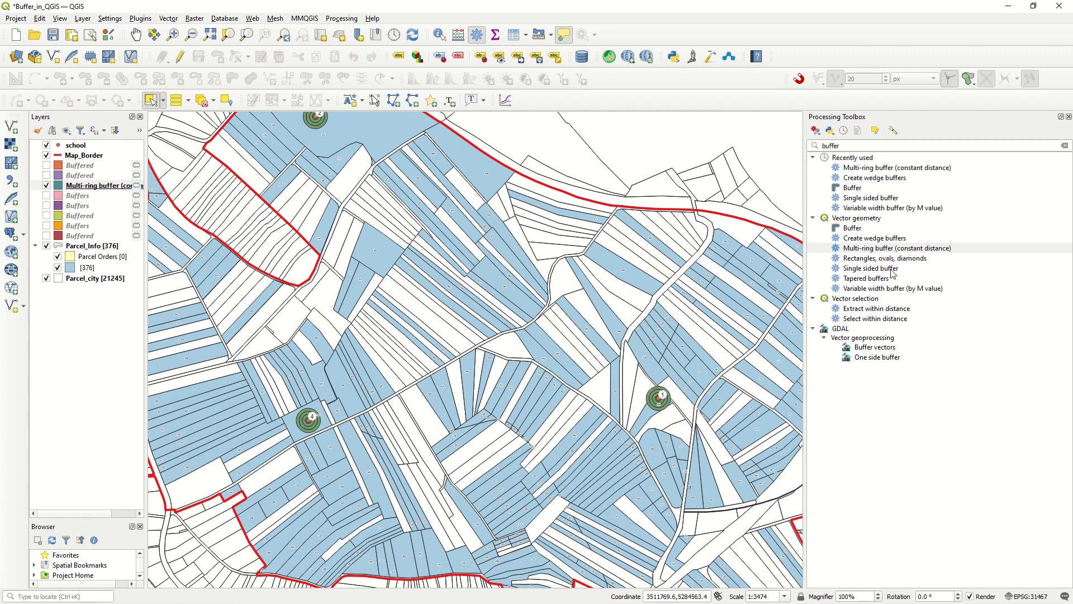
Step: Create a 50-meter single sided buffer on the left side of the Map_Border line and close the tool
{"action": "double_click", "coordinate": [864, 270]}
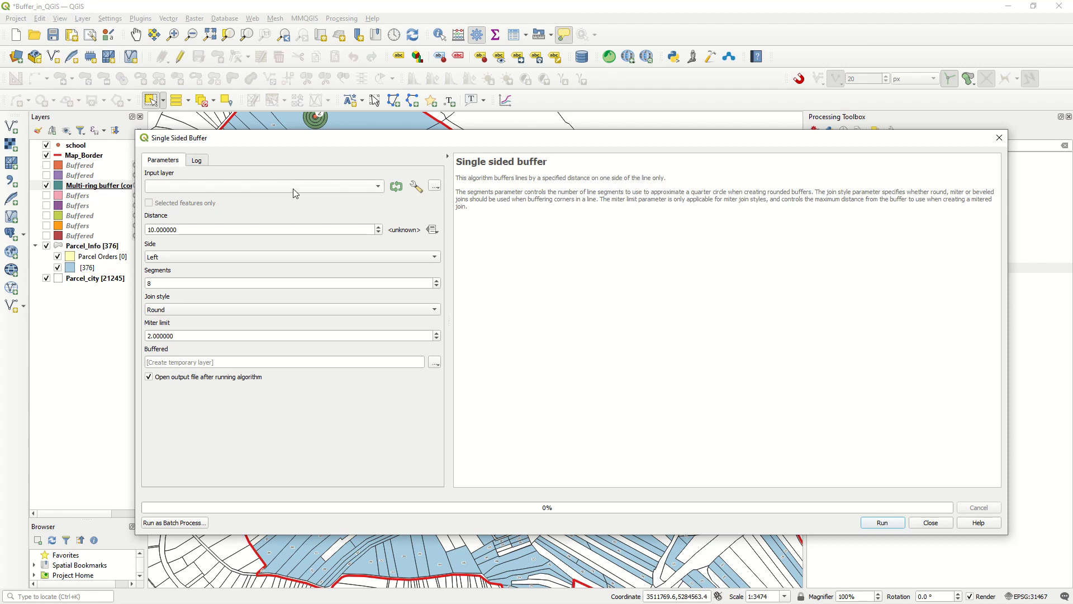
{"action": "scroll", "coordinate": [293, 189], "scroll_direction": "down", "scroll_amount": 1}
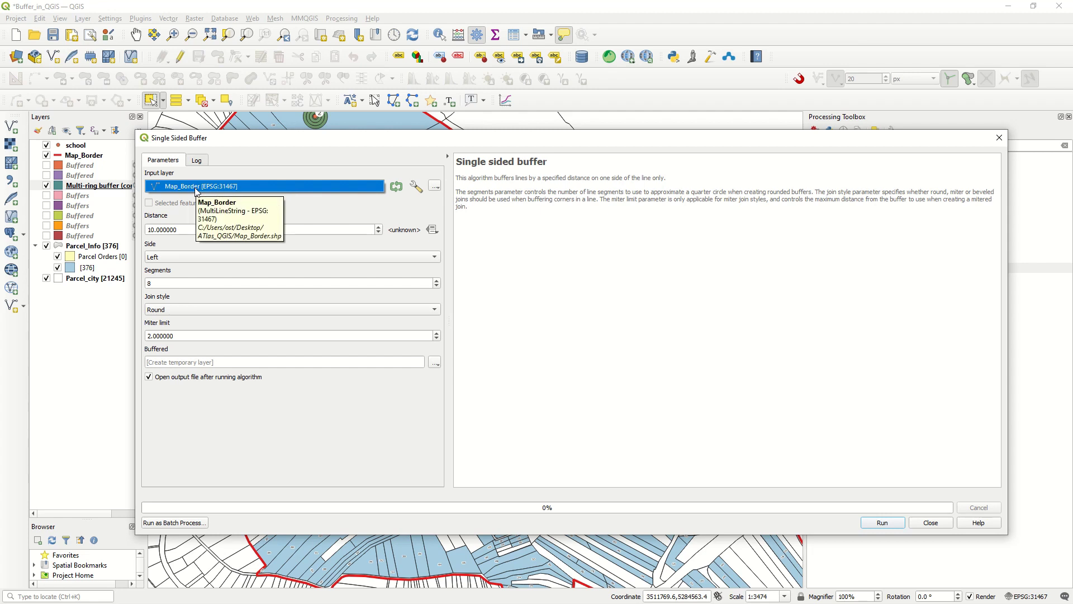
{"action": "double_click", "coordinate": [192, 229]}
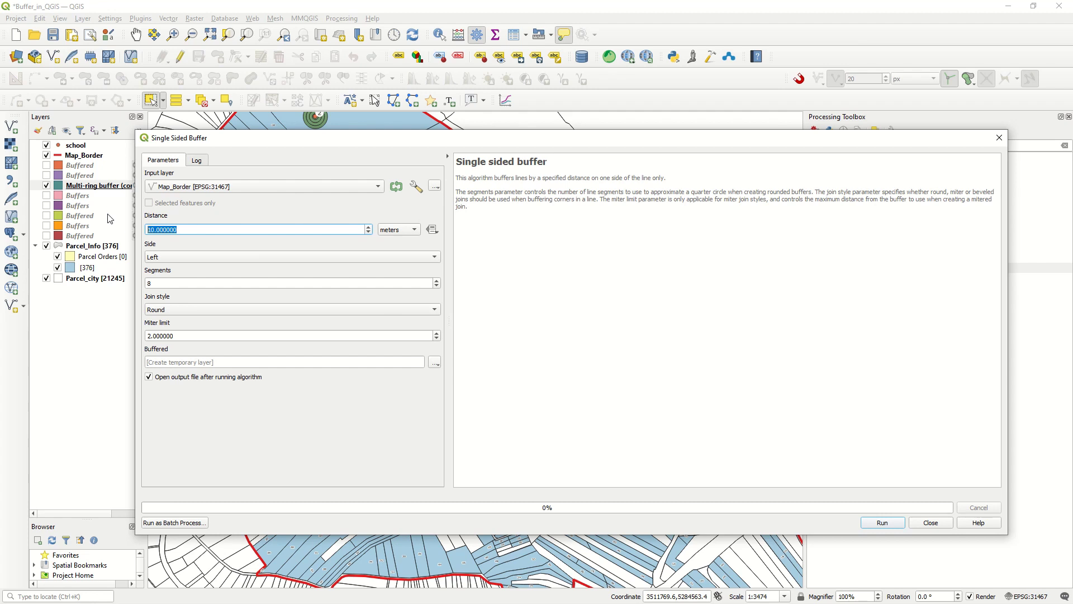
{"action": "type", "text": "50"}
{"action": "left_click", "coordinate": [882, 523]}
{"action": "left_click", "coordinate": [998, 141]}
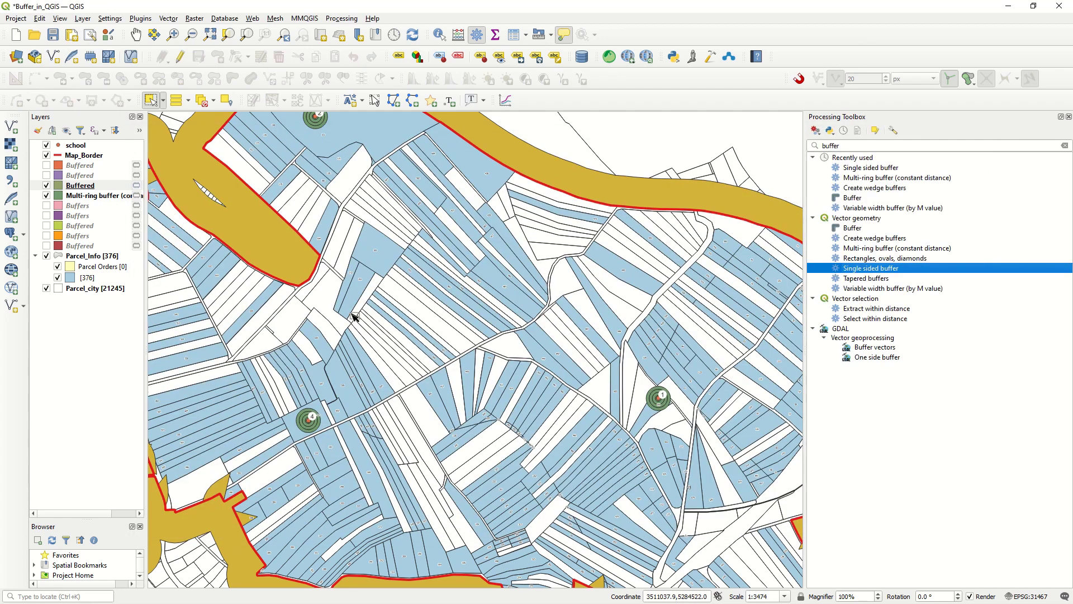
{"action": "scroll", "coordinate": [355, 314], "scroll_direction": "down", "scroll_amount": 1}
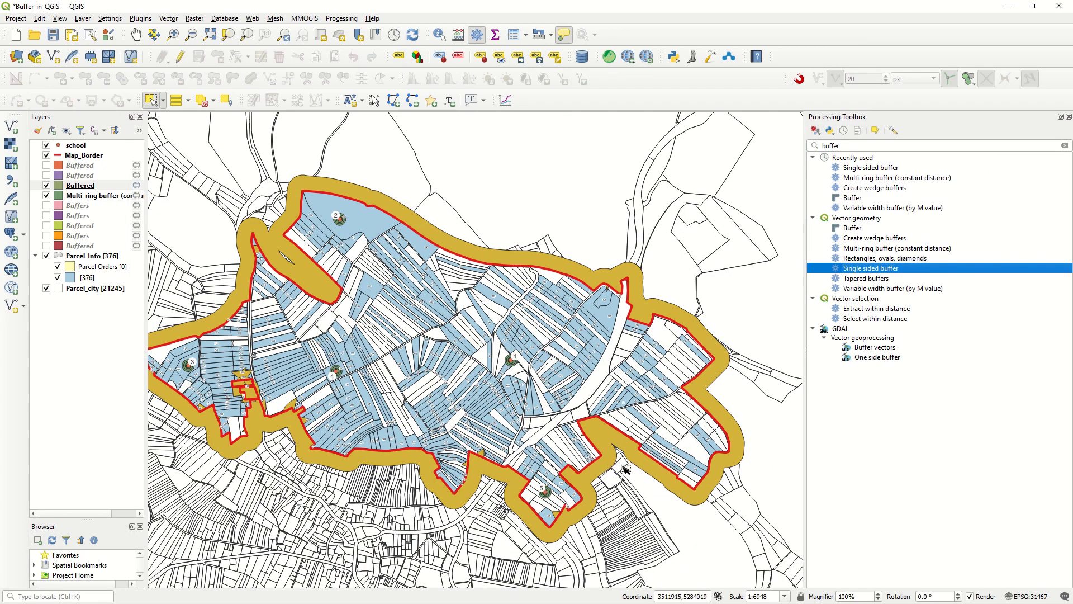
Step: Create another single sided buffer of Map_Border on the right side, with a distance of 10 meters
{"action": "double_click", "coordinate": [880, 272]}
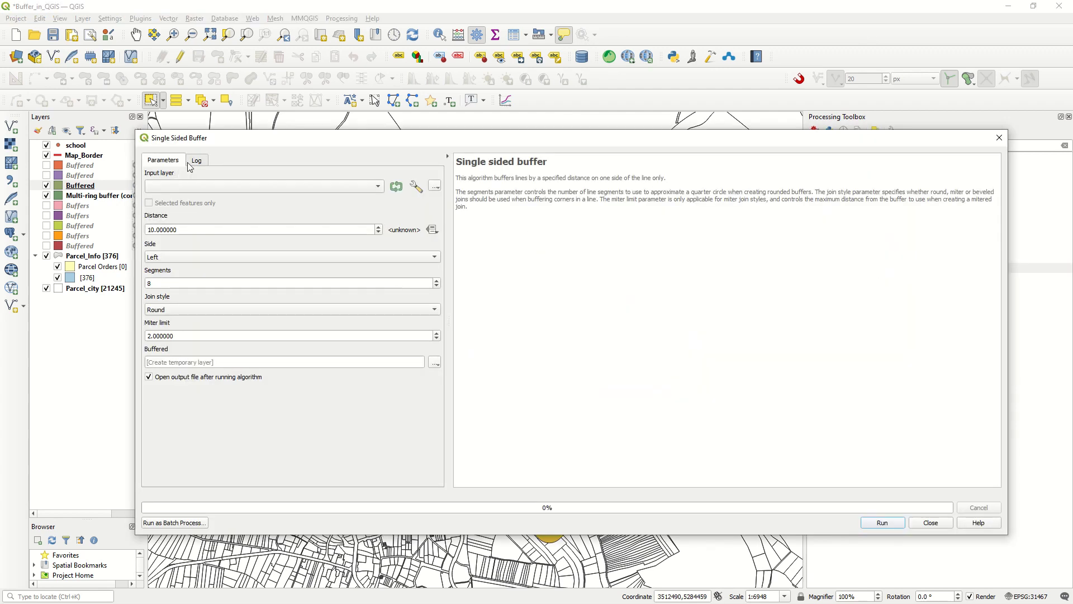
{"action": "left_click", "coordinate": [208, 230]}
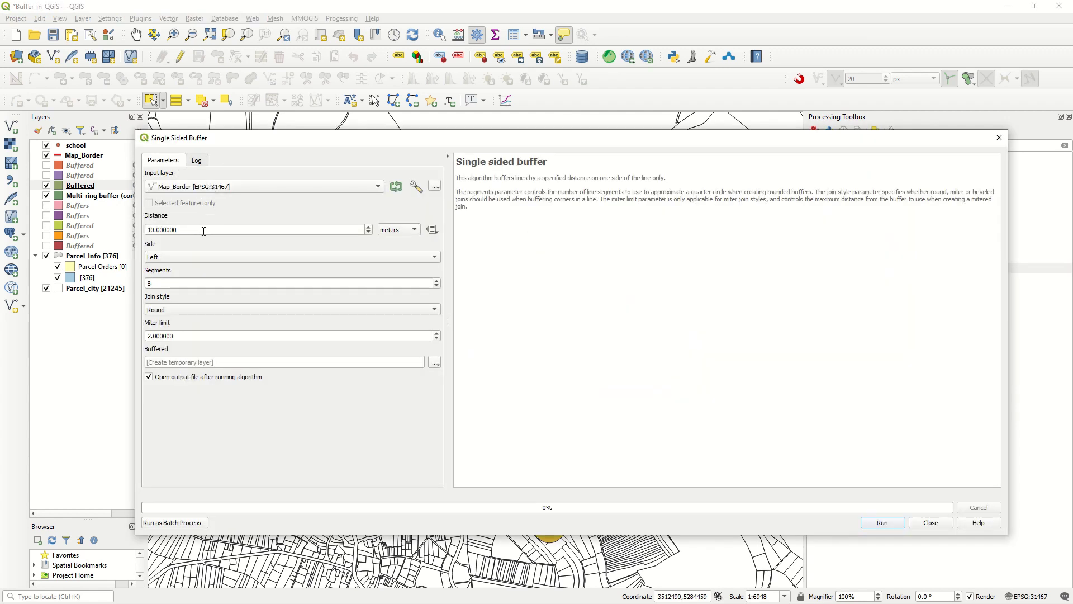
{"action": "left_click", "coordinate": [199, 257]}
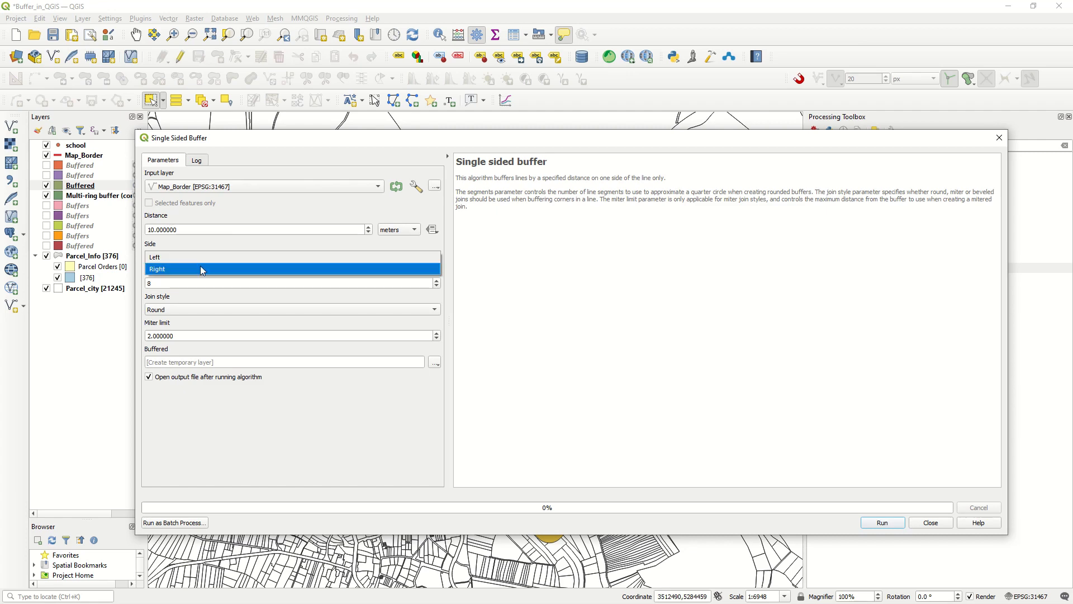
{"action": "left_click", "coordinate": [200, 268]}
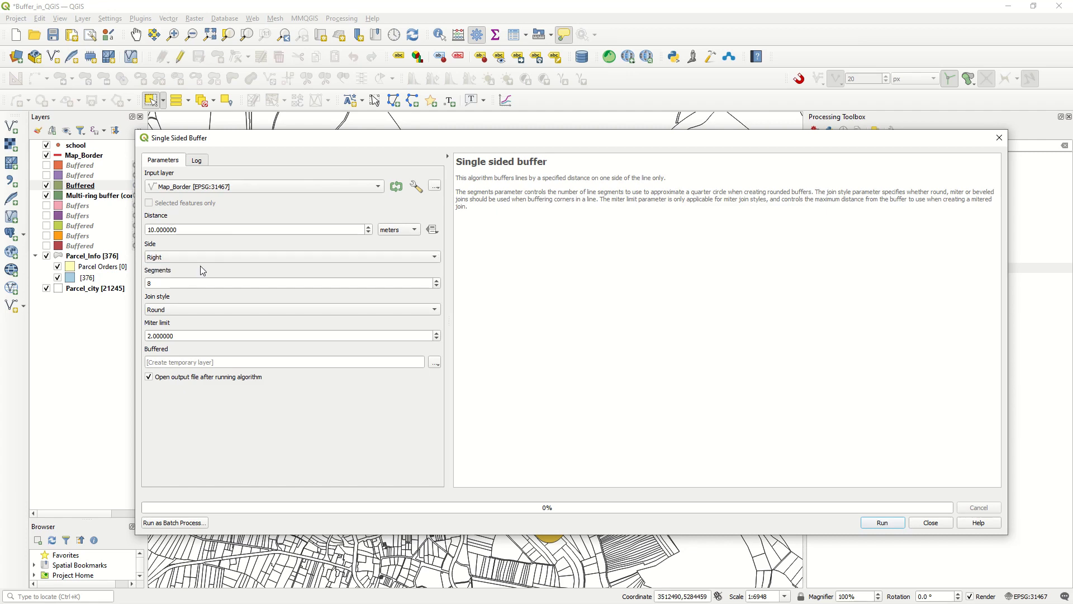
{"action": "left_click", "coordinate": [883, 524]}
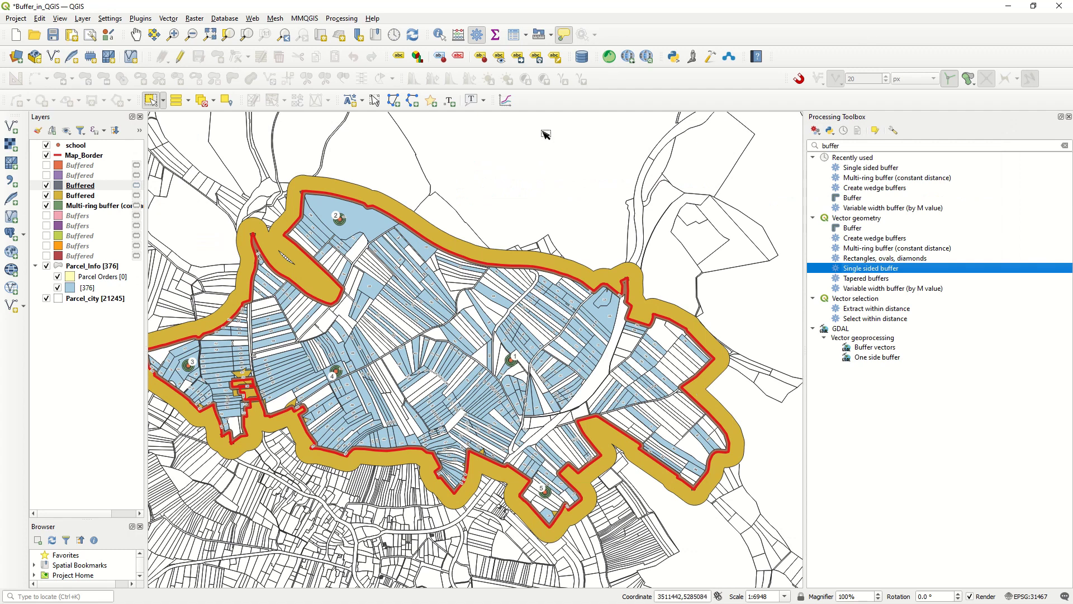